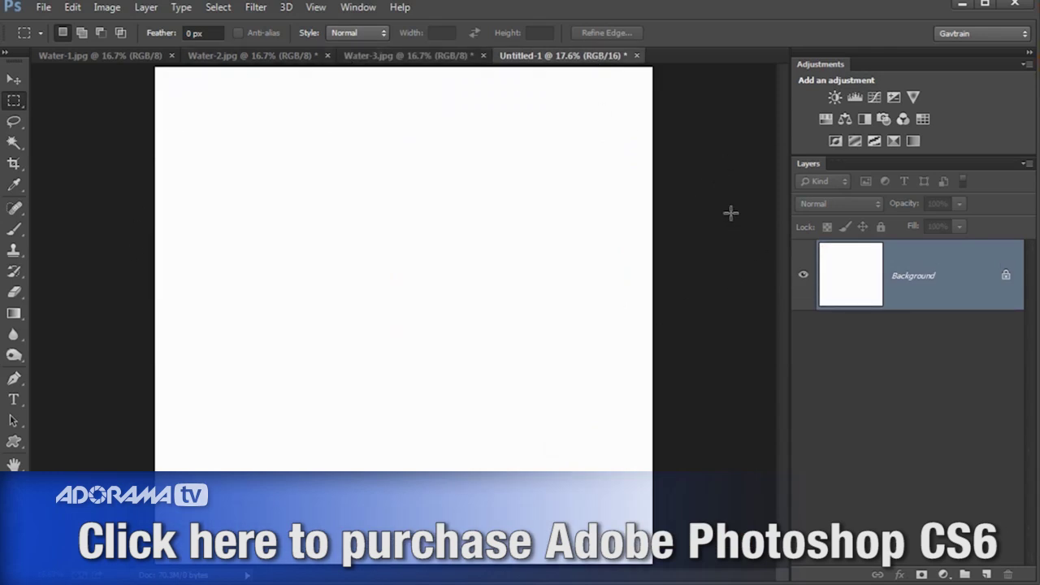
Step: Copy a rectangular selection around the wine splash and tilted glass in Water-2.jpg, excluding most of the hand
scroll(731, 214, down, 1)
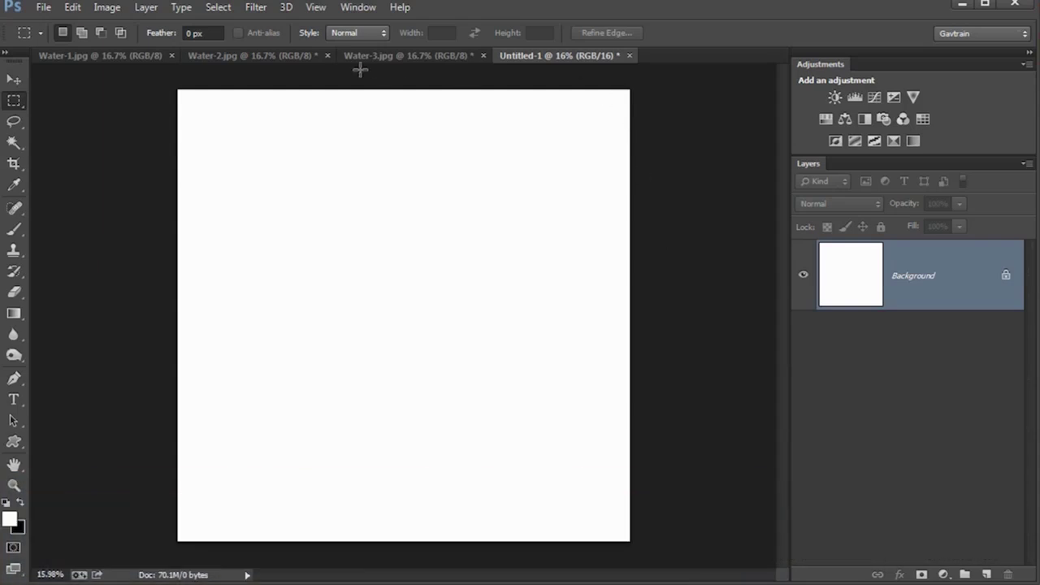
click(279, 56)
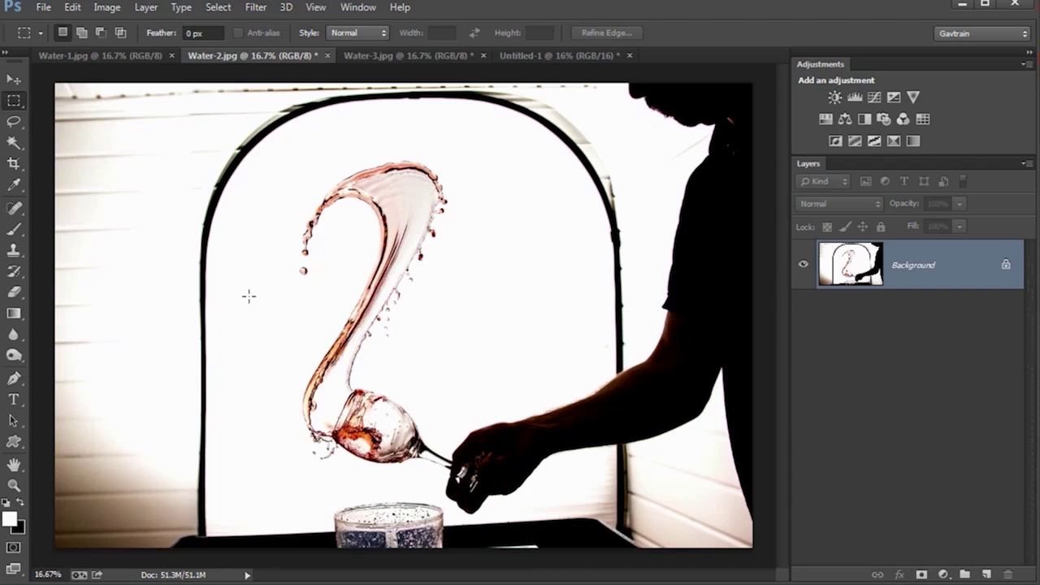
drag(288, 152, 451, 474)
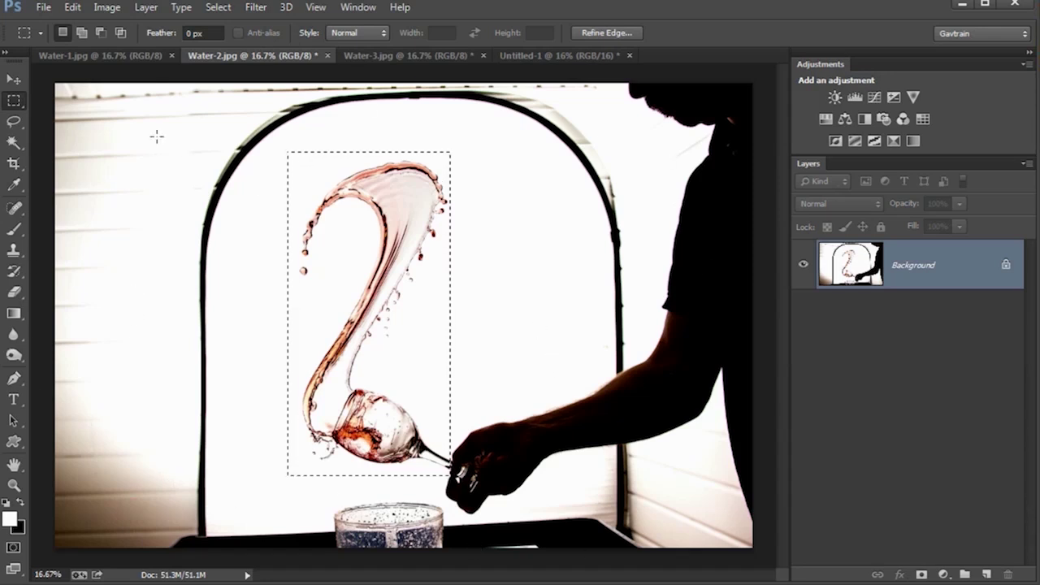
click(72, 7)
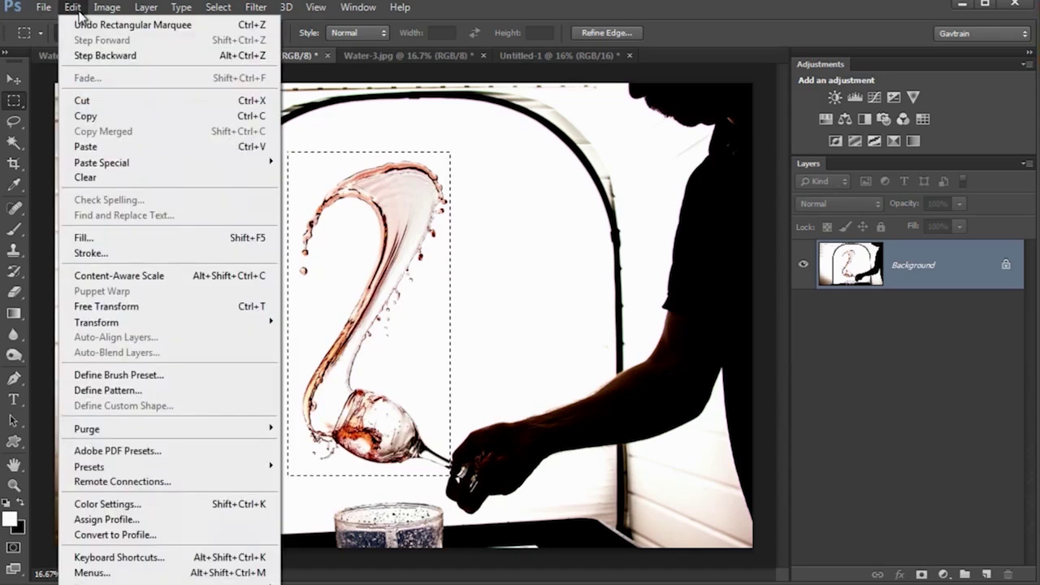
click(126, 117)
Step: Paste the copied splash into Untitled-1 and move it to the upper right of the white canvas
click(546, 57)
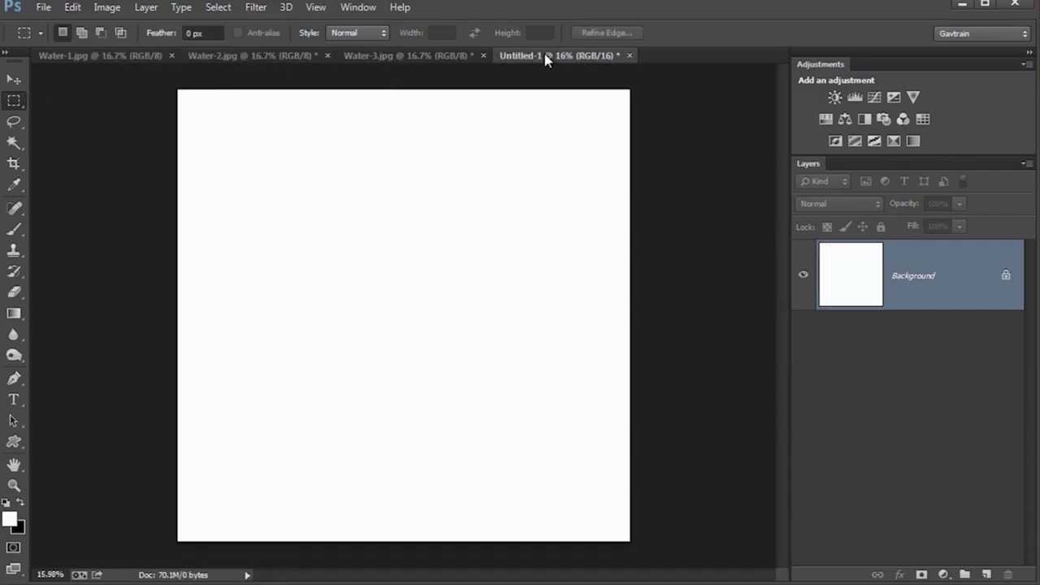
click(72, 7)
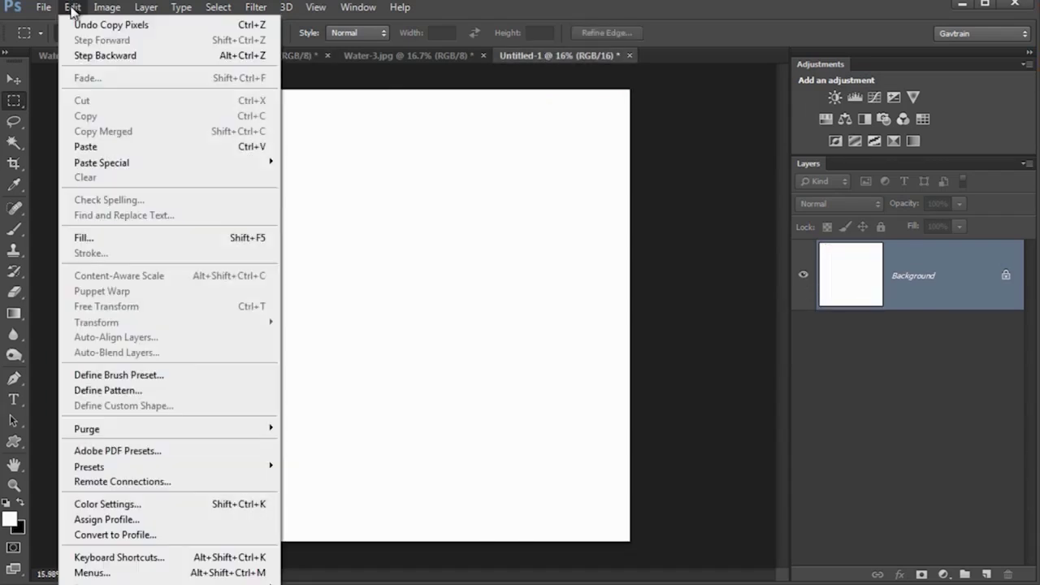
click(99, 147)
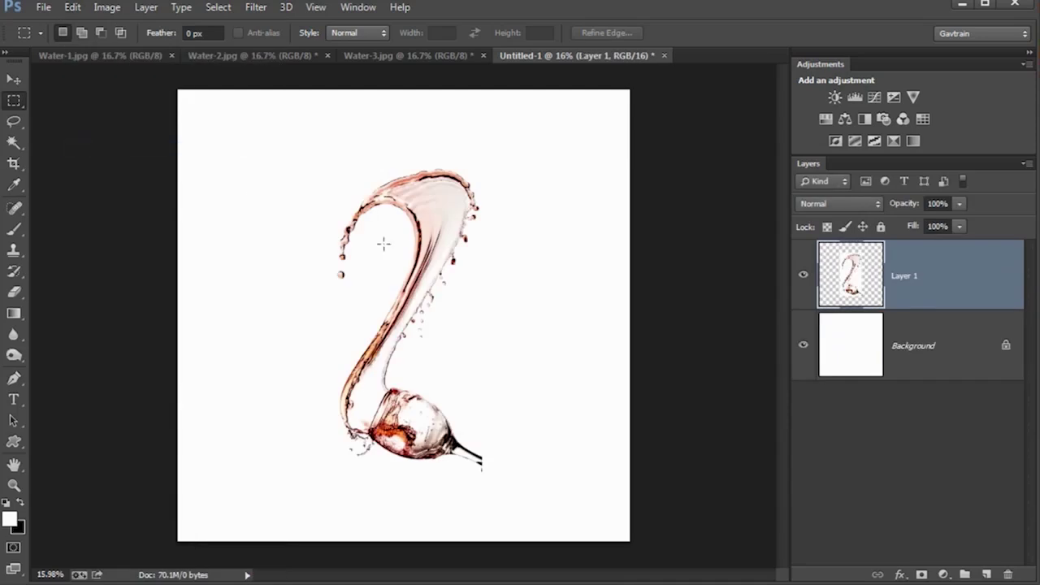
click(13, 79)
drag(419, 279, 518, 230)
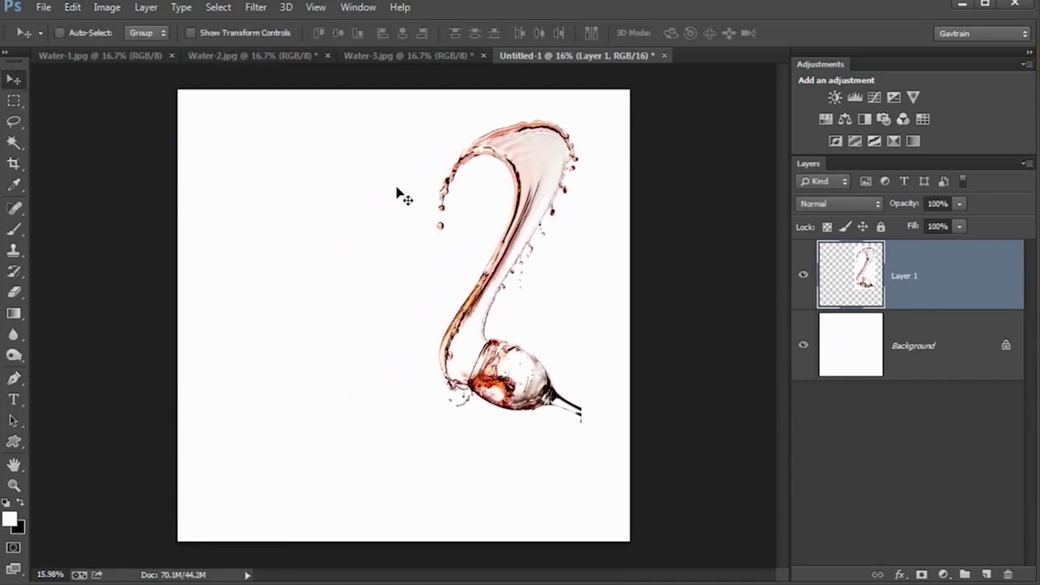
Step: Copy a rectangular selection around the wine splash and tilted glass in Water-1.jpg
click(85, 57)
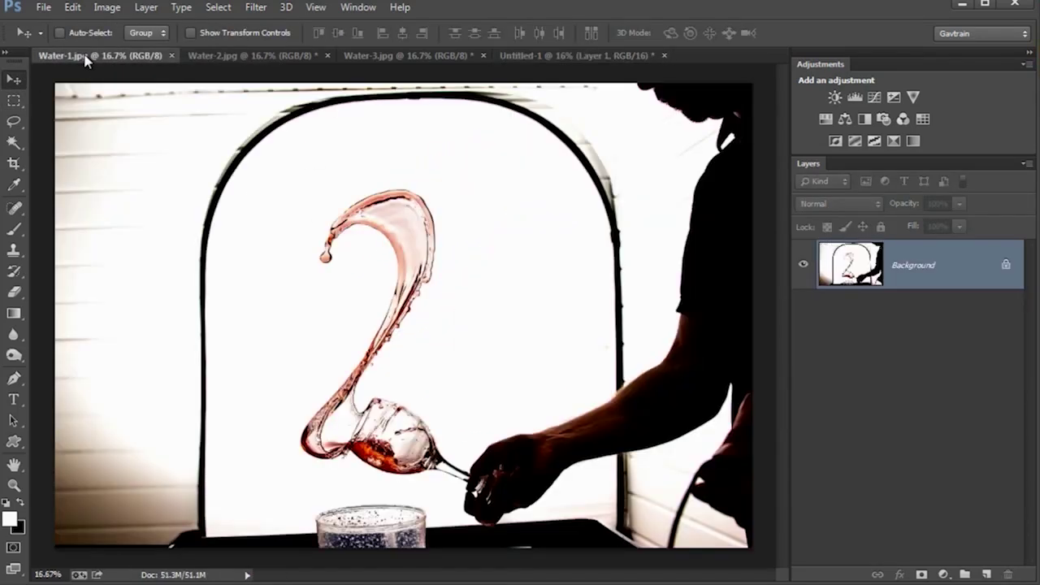
click(14, 100)
drag(286, 171, 468, 485)
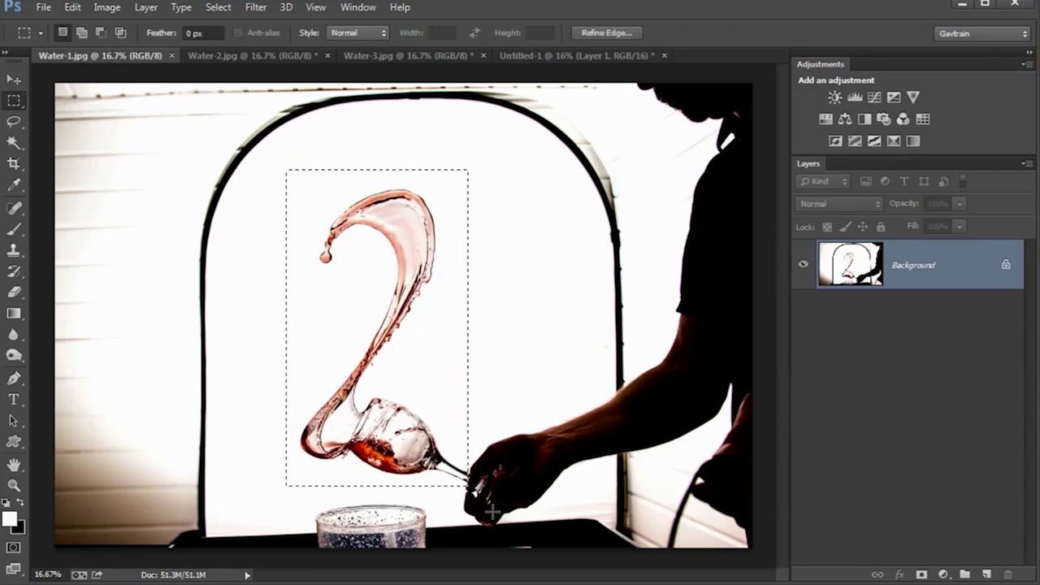
click(73, 6)
click(115, 119)
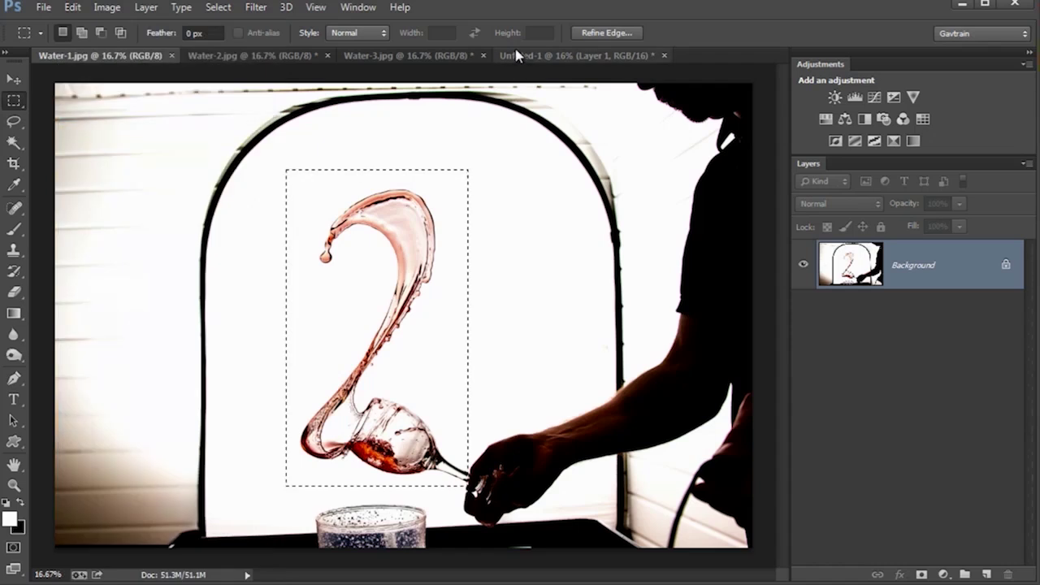
Step: Paste the Water-1 splash into Untitled-1 and place it on the upper left, beside the first splash
click(529, 55)
click(72, 6)
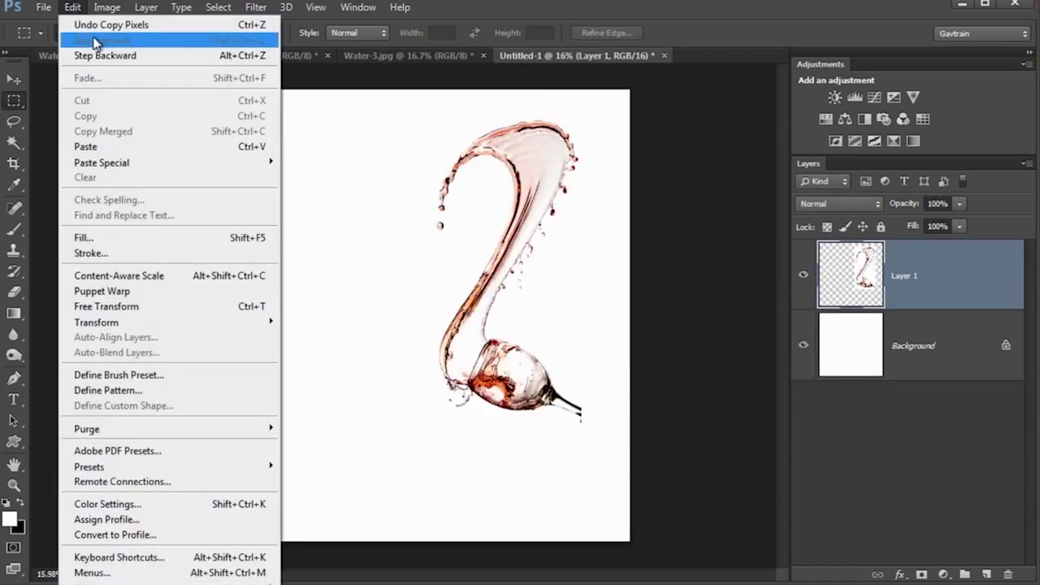
click(127, 147)
click(14, 79)
drag(399, 283, 323, 234)
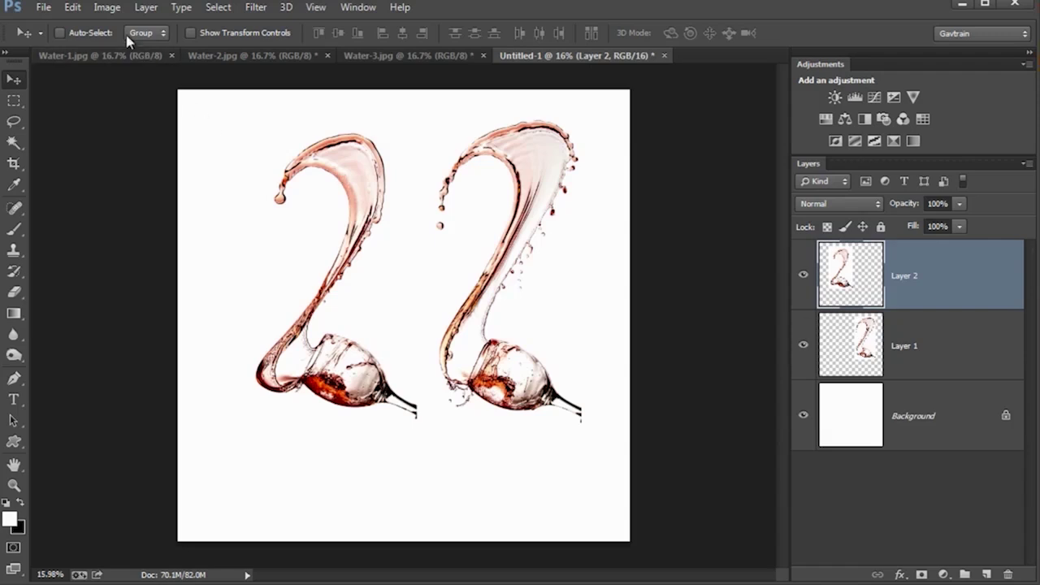
Step: Flip Layer 2 horizontally to mirror the other splash, and shift it slightly down and right
click(72, 7)
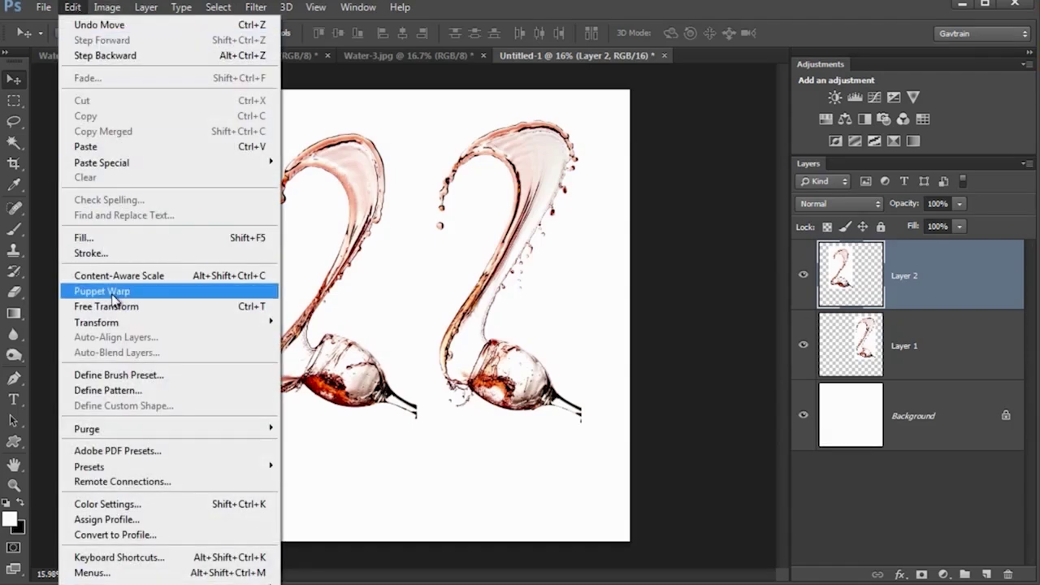
mouse_move(124, 323)
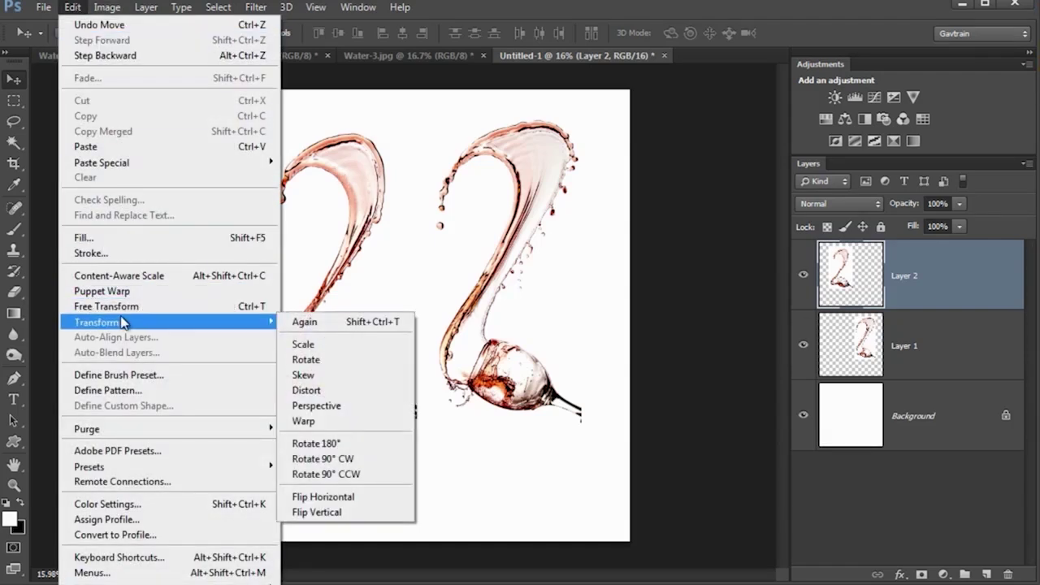
click(386, 499)
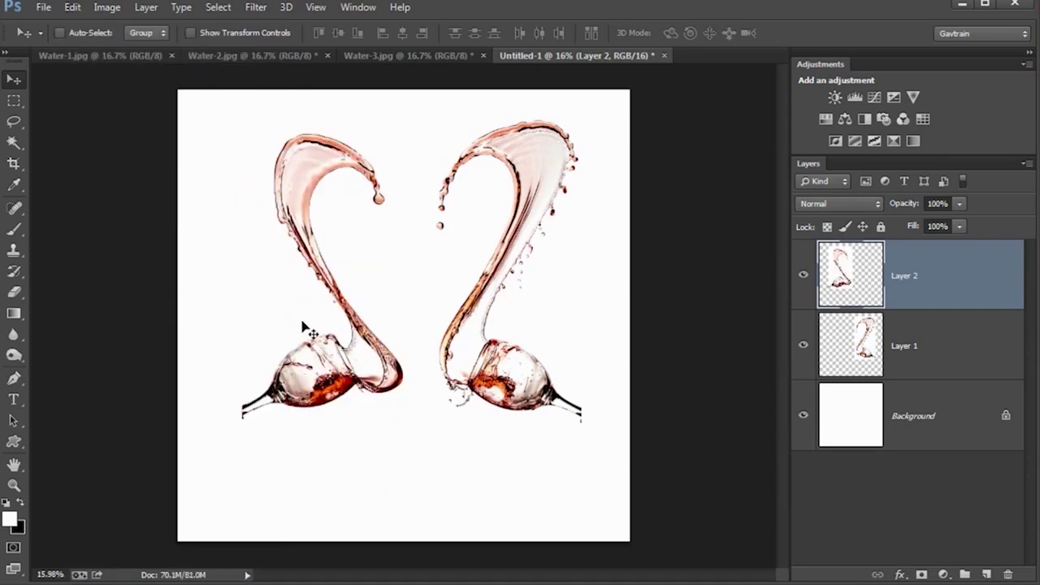
drag(319, 360, 333, 382)
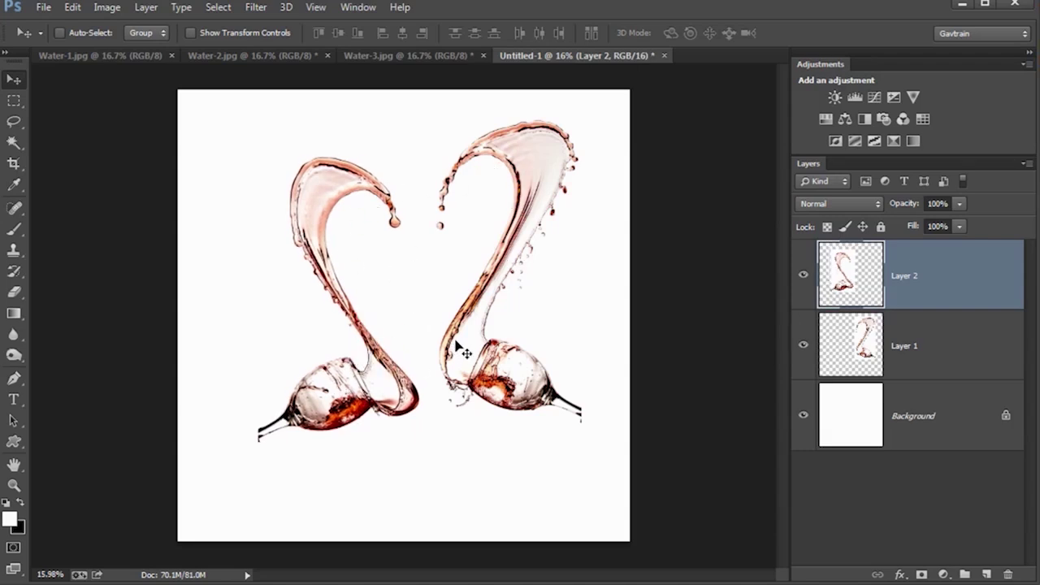
Step: Move the flipped splash on Layer 2 further right so its droplet tip approaches the other splash
scroll(418, 231, up, 5)
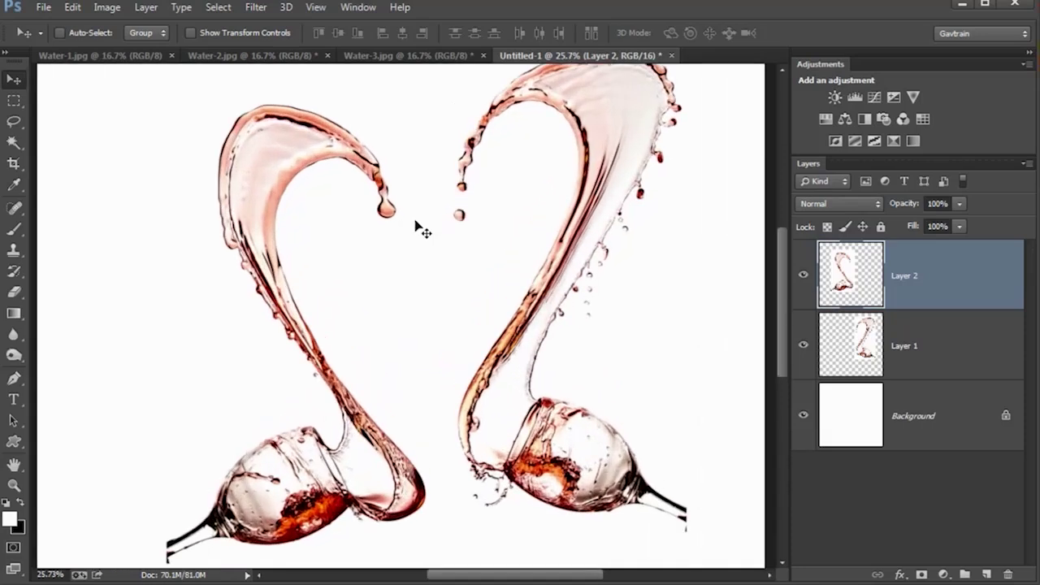
scroll(395, 248, down, 2)
drag(354, 238, 414, 245)
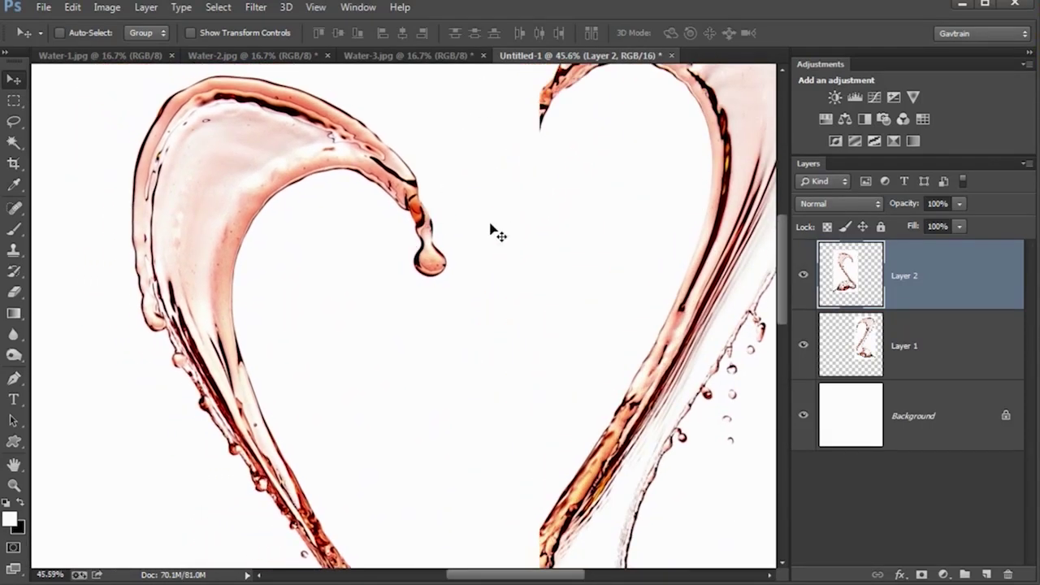
drag(595, 130, 595, 197)
drag(463, 246, 474, 246)
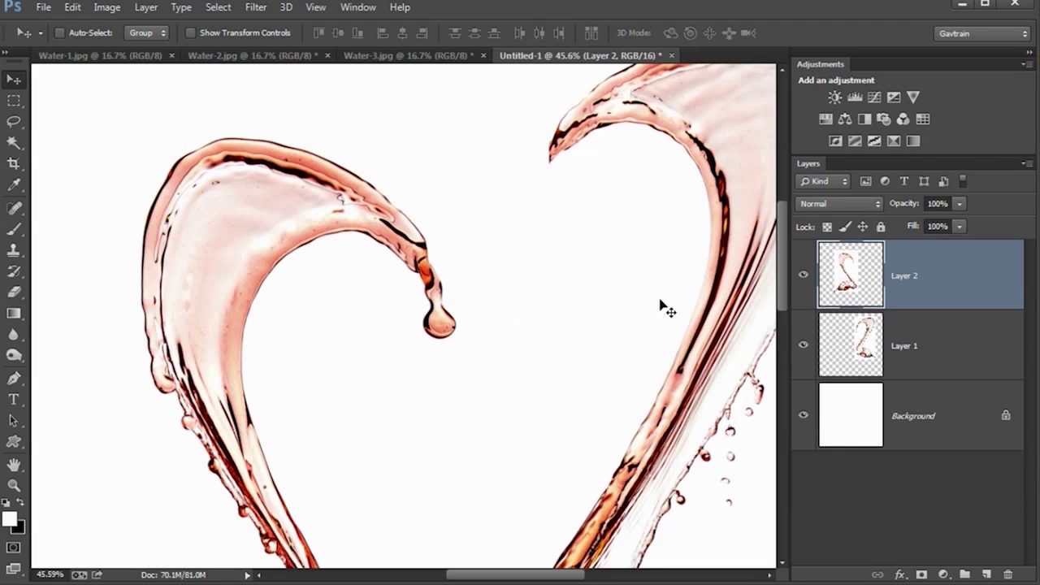
Step: Set Layer 2's blend mode to Multiply and adjust its position so its droplet sits beside the other splash's droplet
click(871, 208)
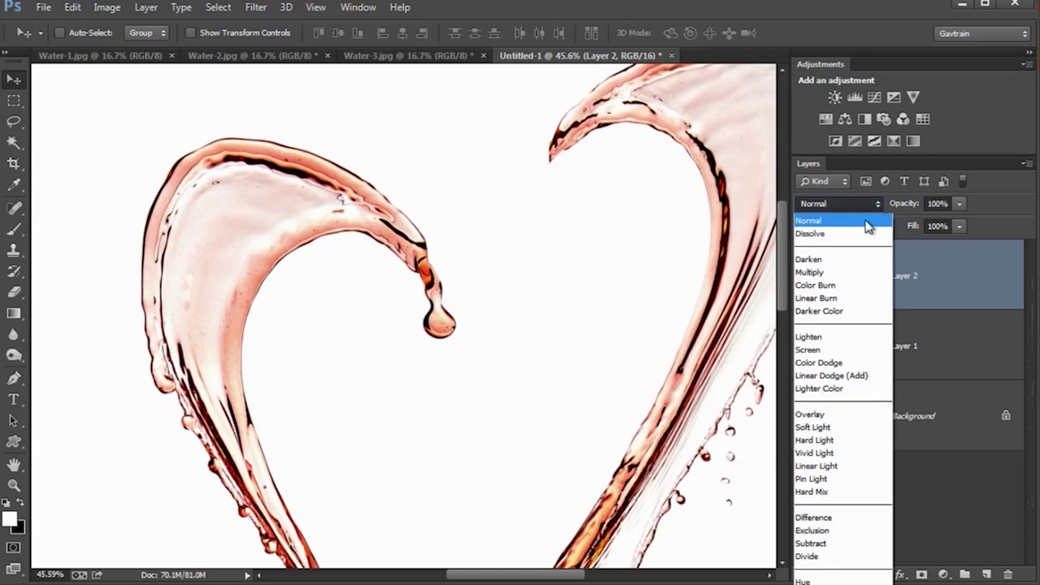
click(842, 279)
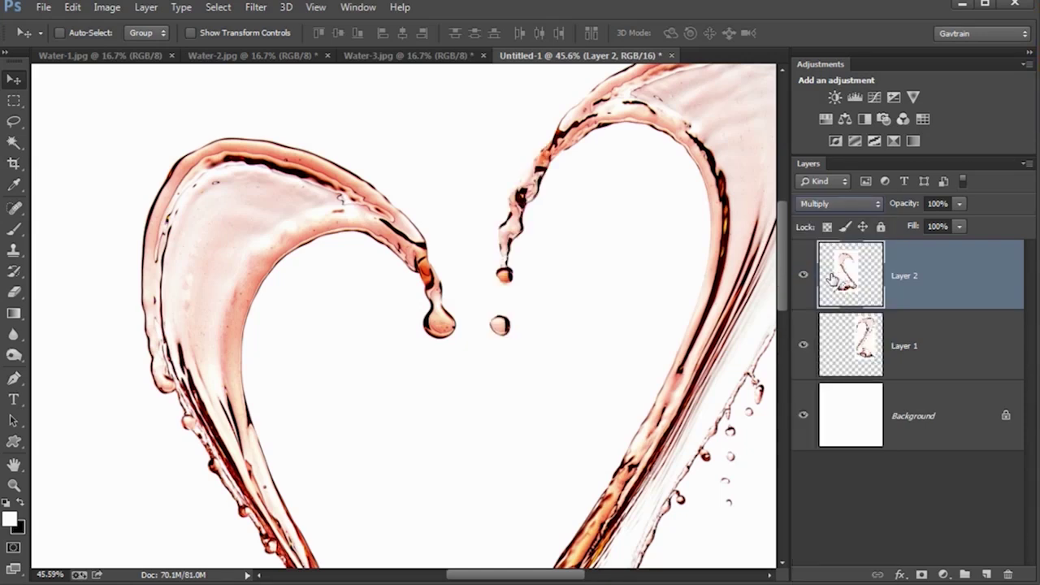
drag(418, 268, 460, 258)
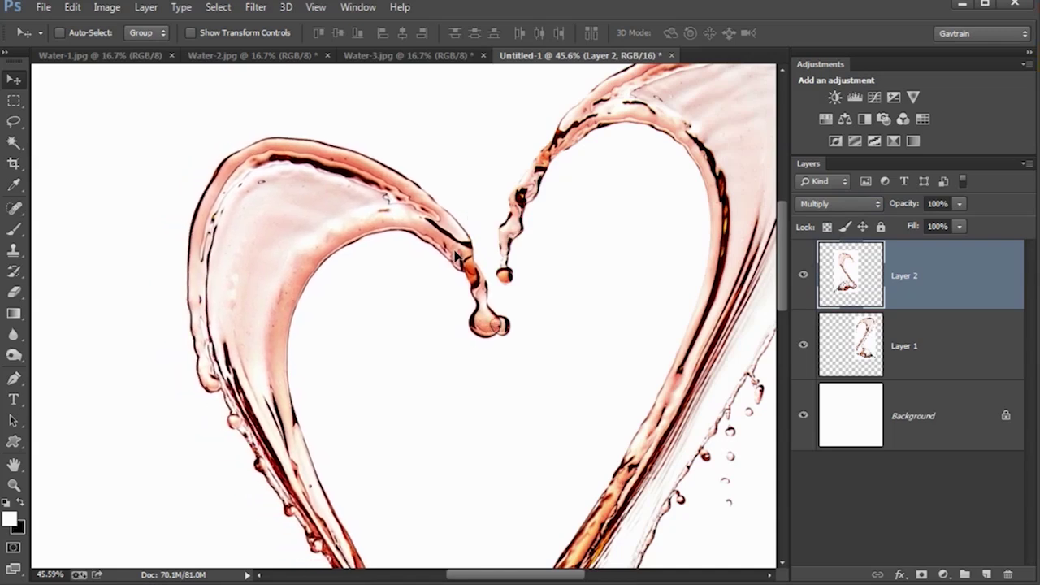
drag(490, 325, 467, 325)
Step: Fine-tune Layer 2's position by moving the base of its splash closer to the base of the other splash
drag(451, 480, 426, 65)
scroll(488, 404, up, 5)
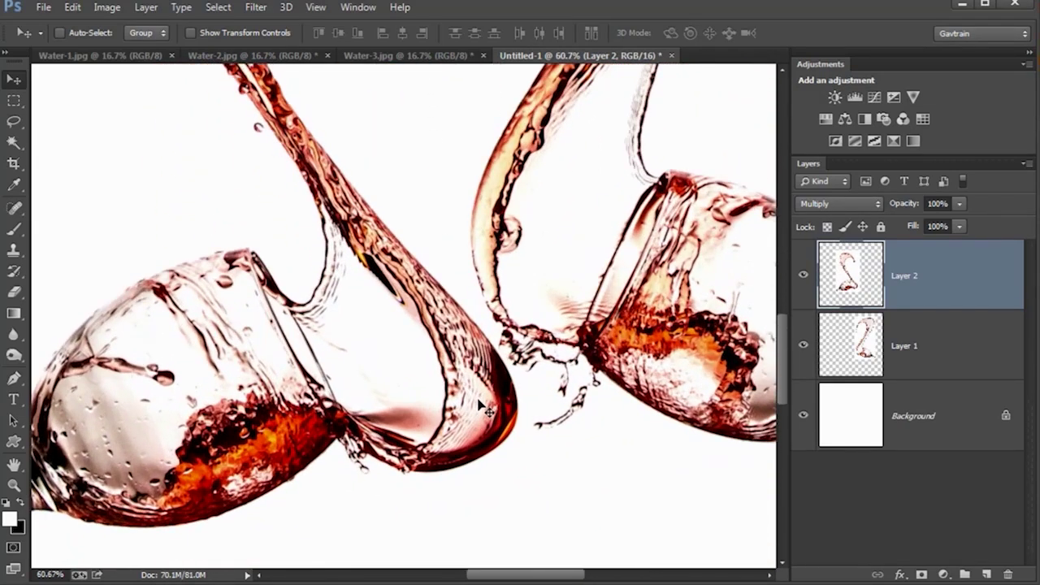
drag(461, 404, 476, 364)
scroll(414, 190, down, 6)
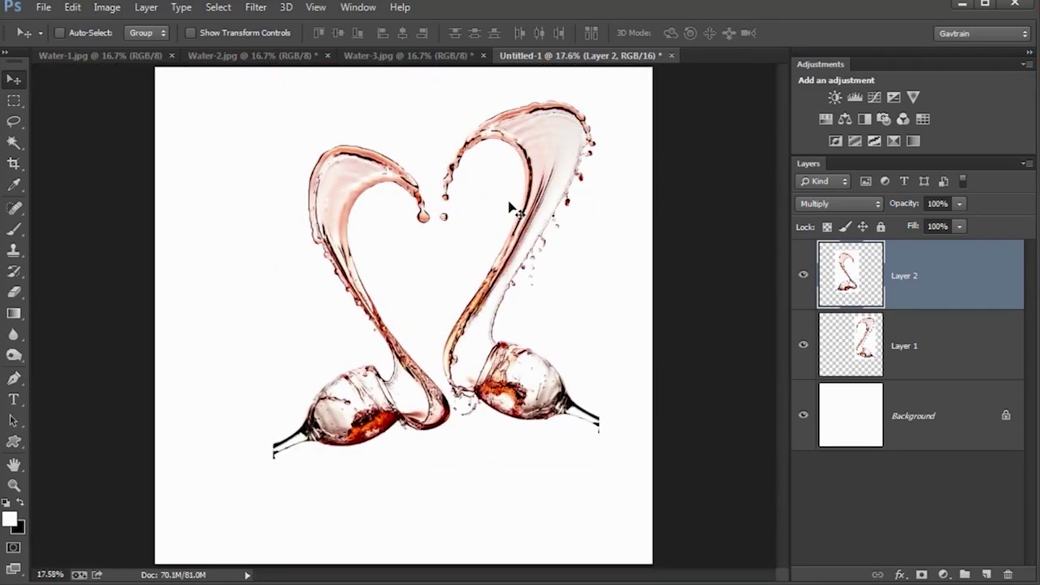
Step: Move Layer 1 and Layer 2 together to centre the heart horizontally on the canvas, and reselect only Layer 2
shift+click(962, 354)
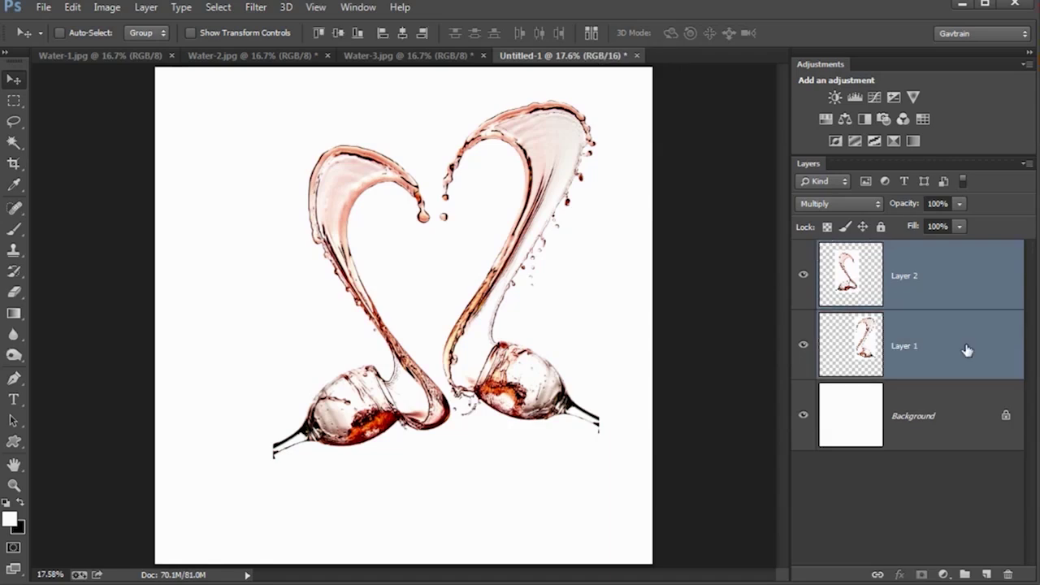
drag(507, 285, 460, 297)
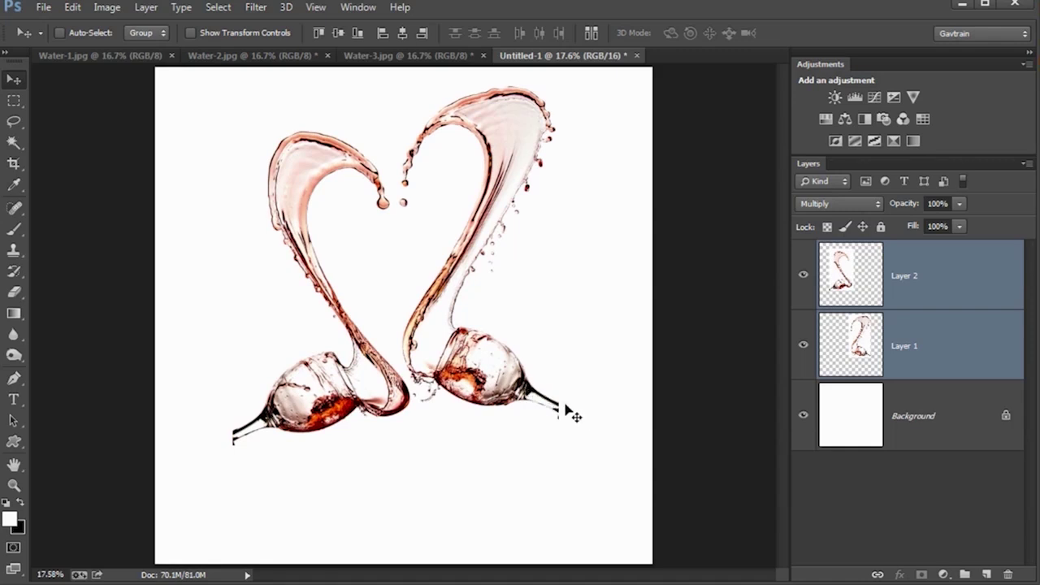
click(848, 294)
Step: Copy a rectangular selection around the glass stem, foot and lower bowl in Water-3.jpg
click(406, 55)
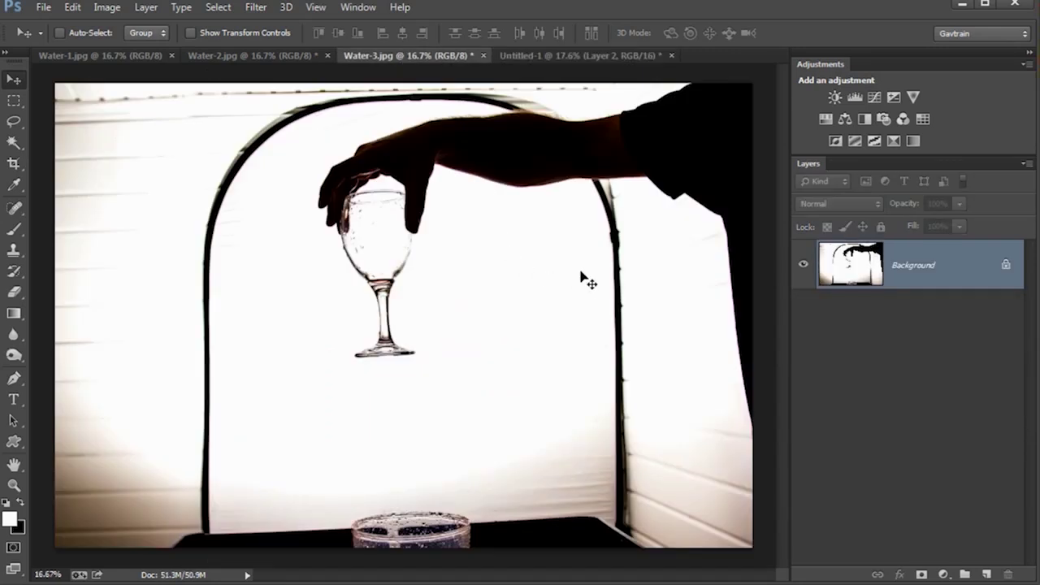
click(14, 100)
drag(329, 263, 446, 370)
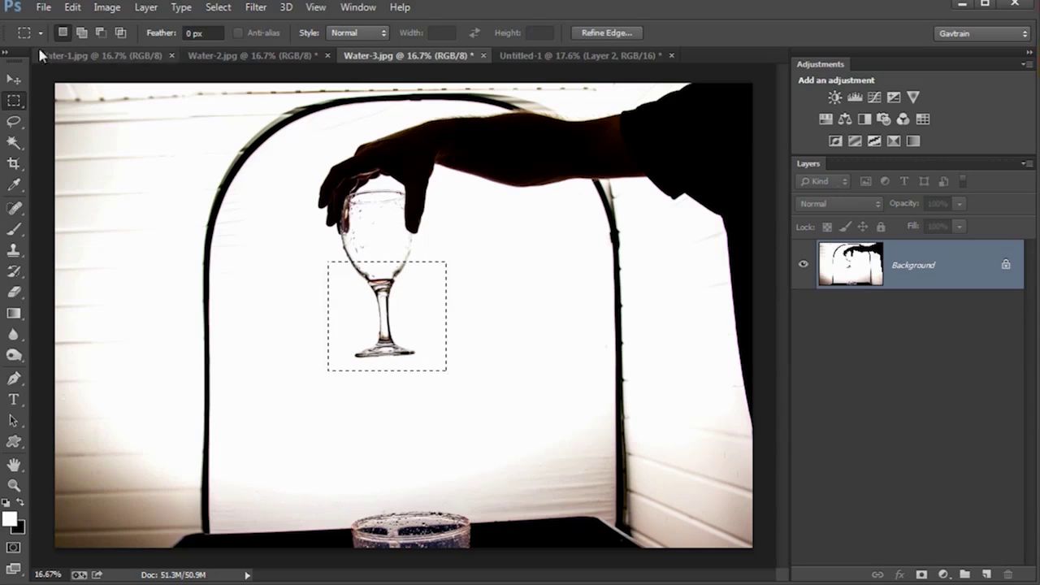
click(73, 7)
click(107, 116)
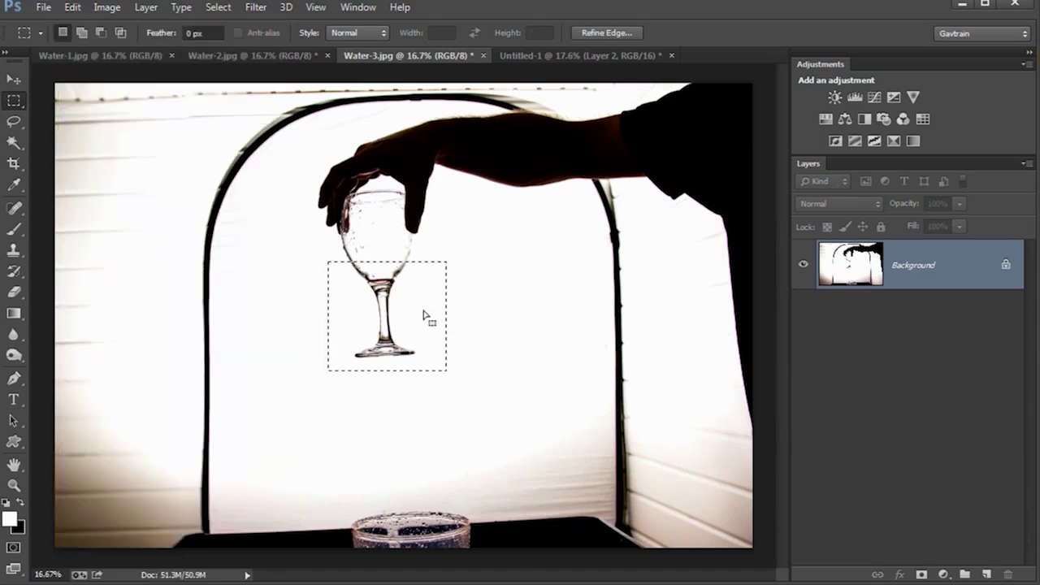
Step: Paste the stem into Untitled-1 above Layer 2 and move it over the cut-off stem of the right-hand glass
click(534, 56)
click(75, 8)
click(106, 147)
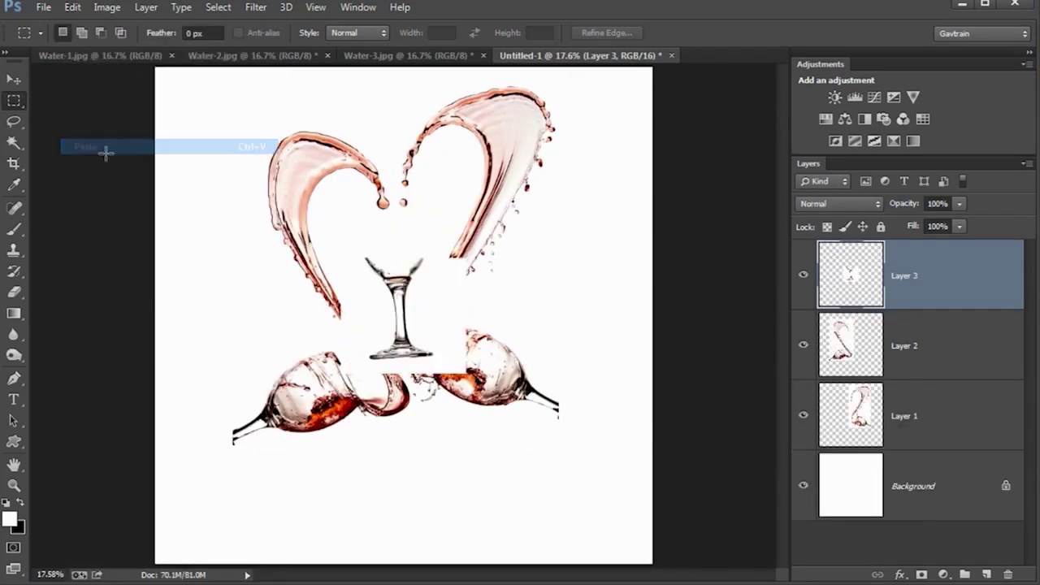
scroll(103, 151, up, 2)
scroll(764, 476, up, 2)
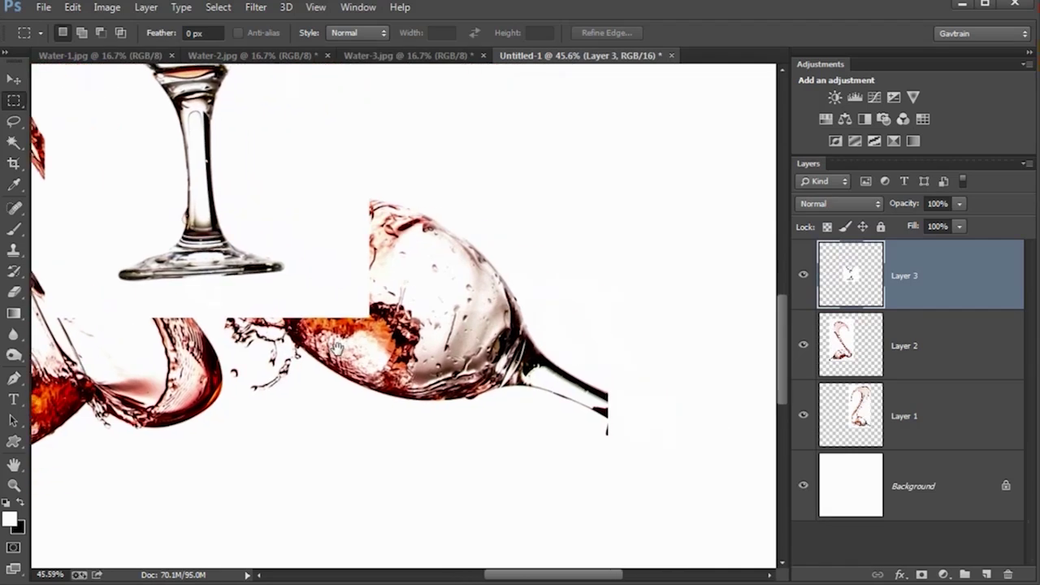
click(14, 80)
drag(193, 151, 540, 390)
scroll(527, 411, up, 2)
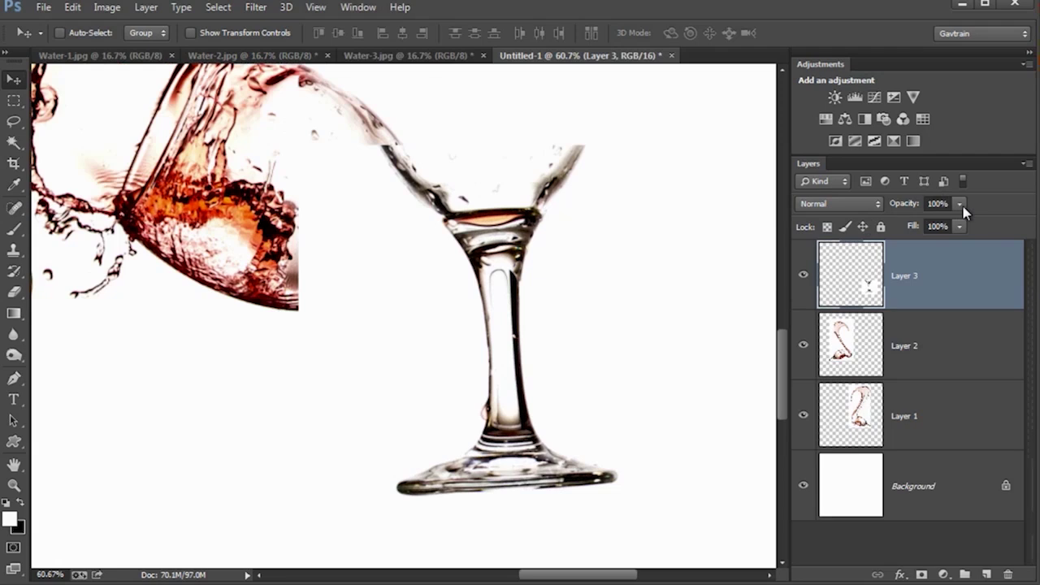
Step: Set Layer 3's opacity to 50% and use Free Transform to rotate and move the stem along the right-hand glass's tilted stem
click(960, 204)
drag(964, 225, 920, 220)
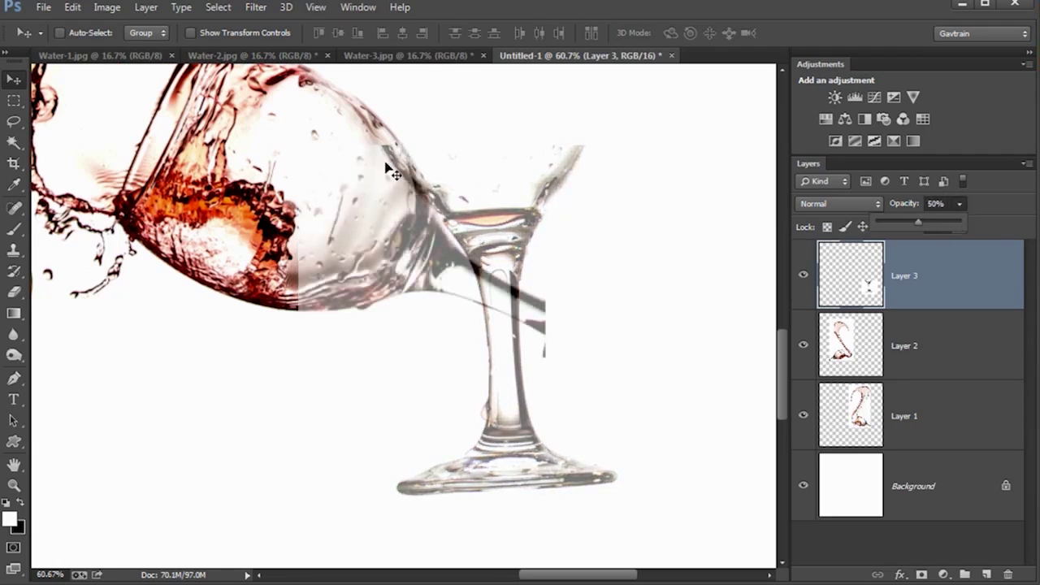
click(73, 8)
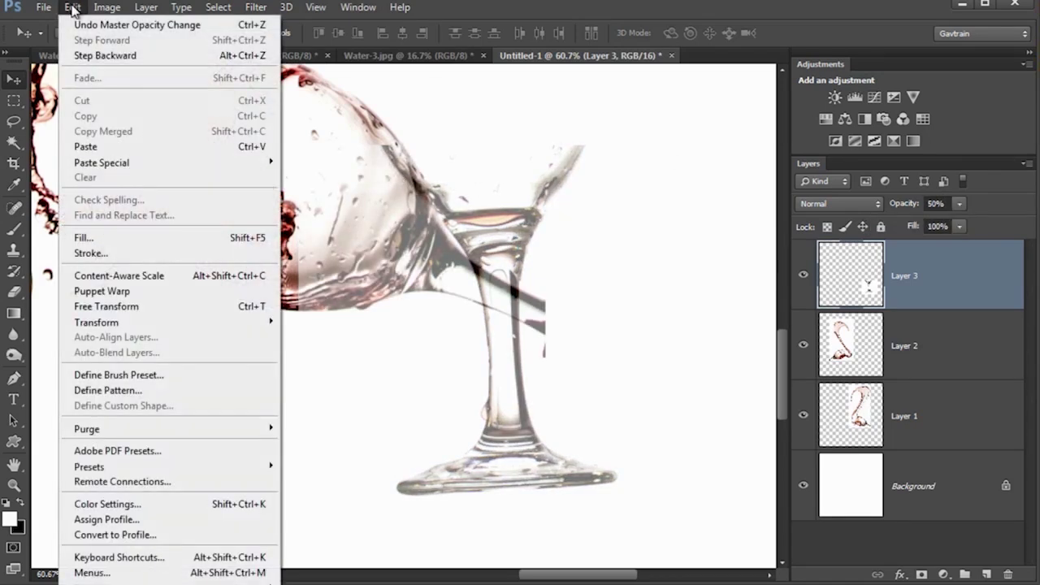
click(108, 308)
drag(288, 134, 189, 481)
drag(387, 370, 421, 333)
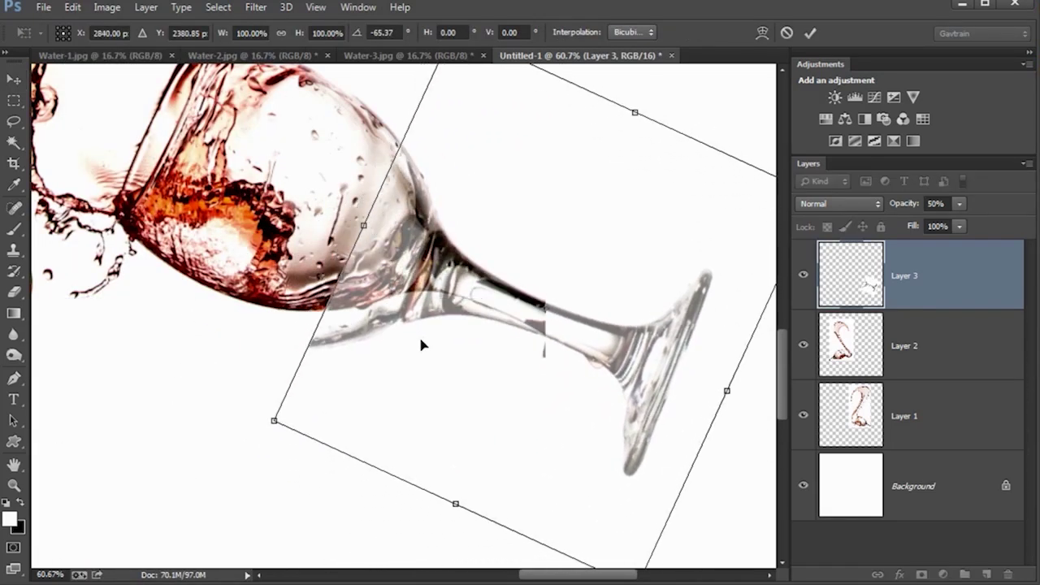
Step: Refine the stem's rotation to about -57.5°, line it up with the right-hand glass, and apply the transform
drag(318, 185, 343, 162)
scroll(560, 334, up, 2)
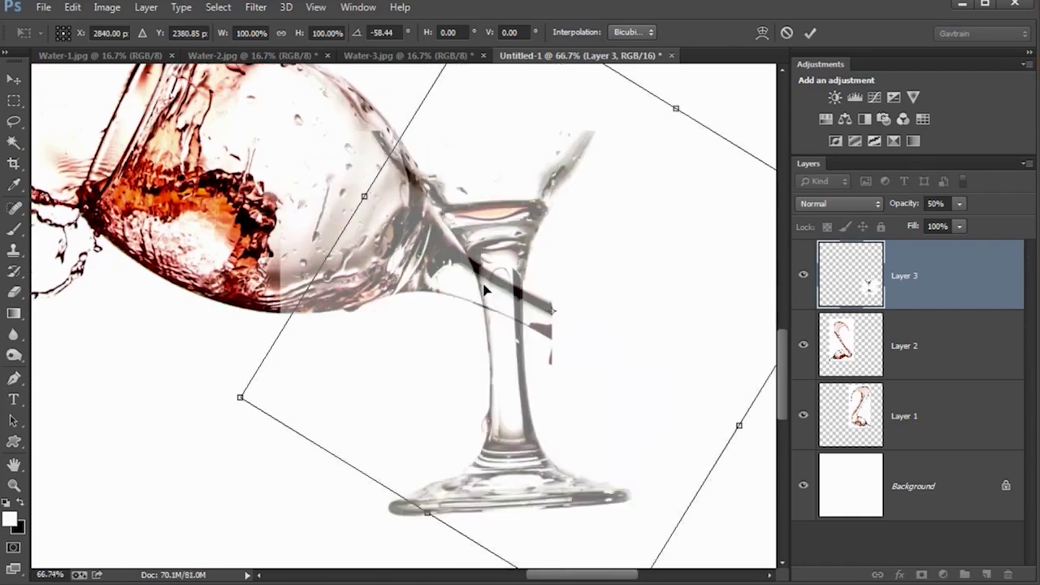
mouse_move(403, 285)
mouse_down()
mouse_move(416, 293)
mouse_move(385, 271)
mouse_move(426, 291)
mouse_move(418, 286)
mouse_up()
drag(213, 231, 217, 224)
drag(216, 230, 267, 215)
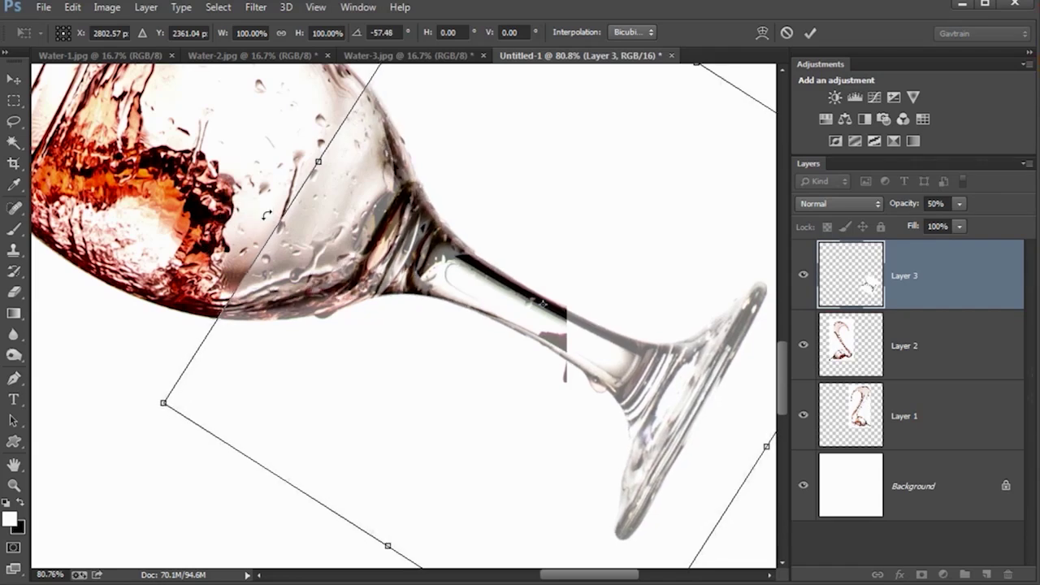
click(811, 34)
Step: Restore Layer 3's opacity to 100% and add a layer mask to it
click(927, 204)
text(100)
key(Return)
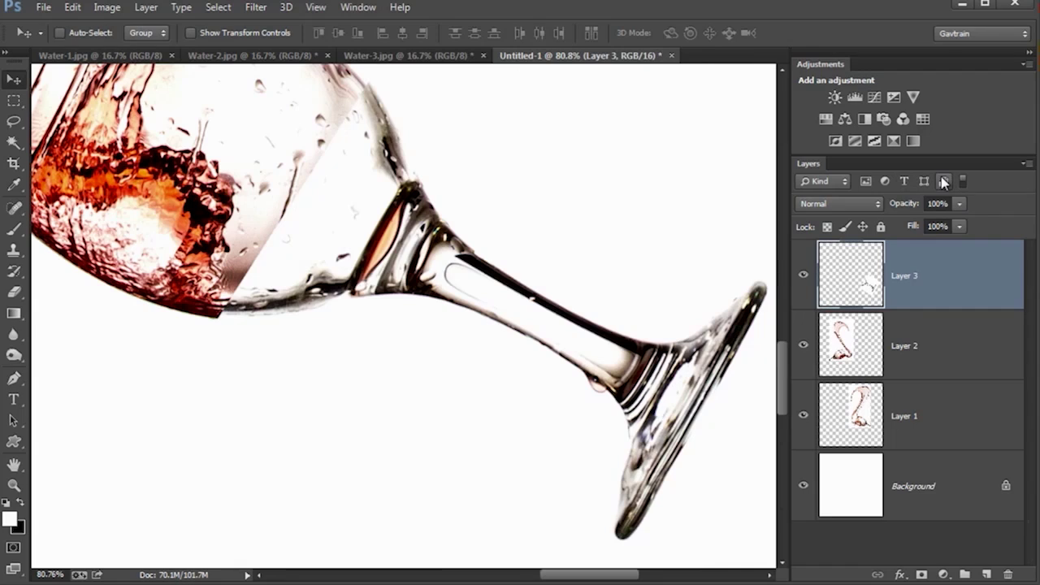
click(922, 575)
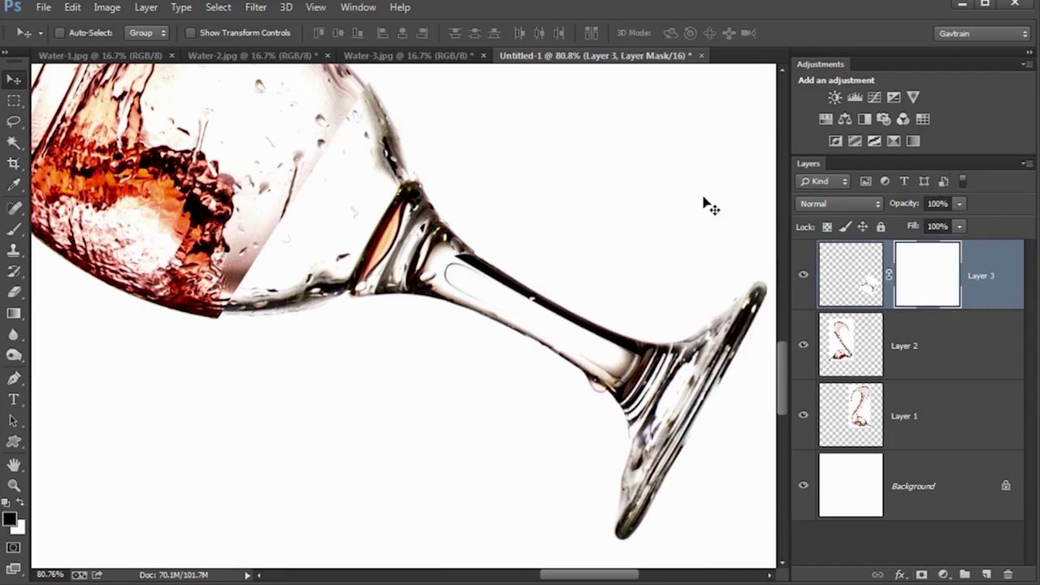
Step: Paint black with the Brush on Layer 3's mask to blend the pasted bowl edge into the right-hand glass
click(14, 230)
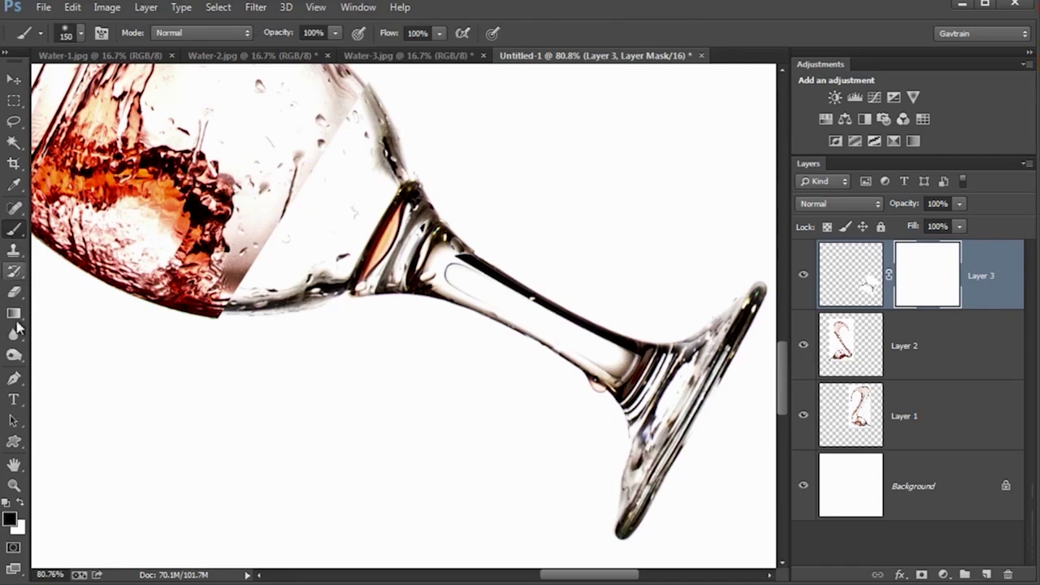
scroll(264, 185, up, 3)
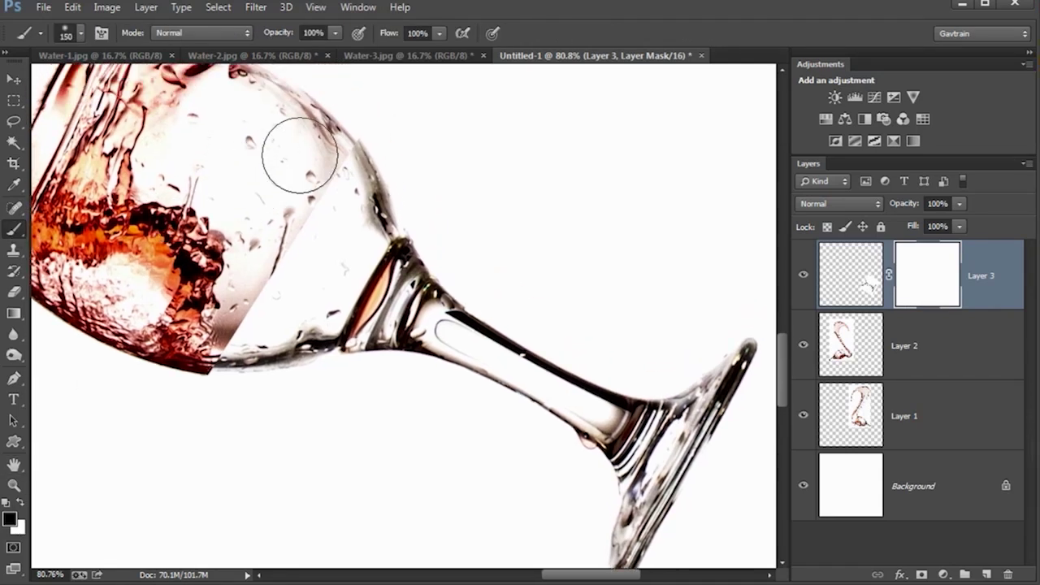
mouse_move(349, 135)
mouse_down()
mouse_move(218, 358)
mouse_move(287, 327)
mouse_move(301, 280)
mouse_move(325, 294)
mouse_move(318, 352)
mouse_move(333, 288)
mouse_move(357, 293)
mouse_move(356, 254)
mouse_move(366, 289)
mouse_move(352, 291)
mouse_move(334, 265)
mouse_move(347, 243)
mouse_move(349, 290)
mouse_move(308, 273)
mouse_up()
scroll(399, 460, down, 8)
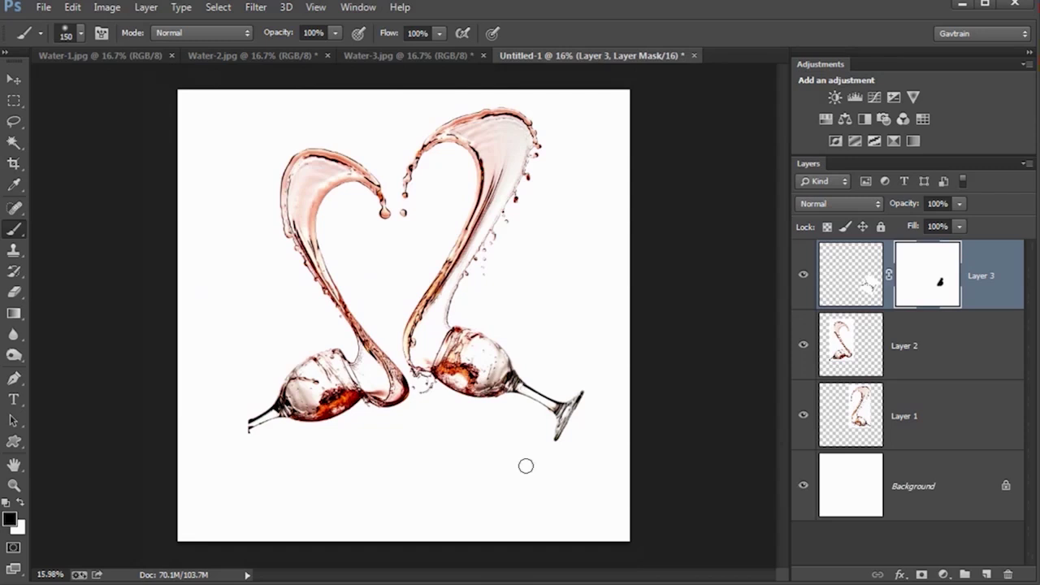
Step: Paste another copy of the stem near the left-hand glass and set Layer 4's opacity to 49%
scroll(248, 466, up, 5)
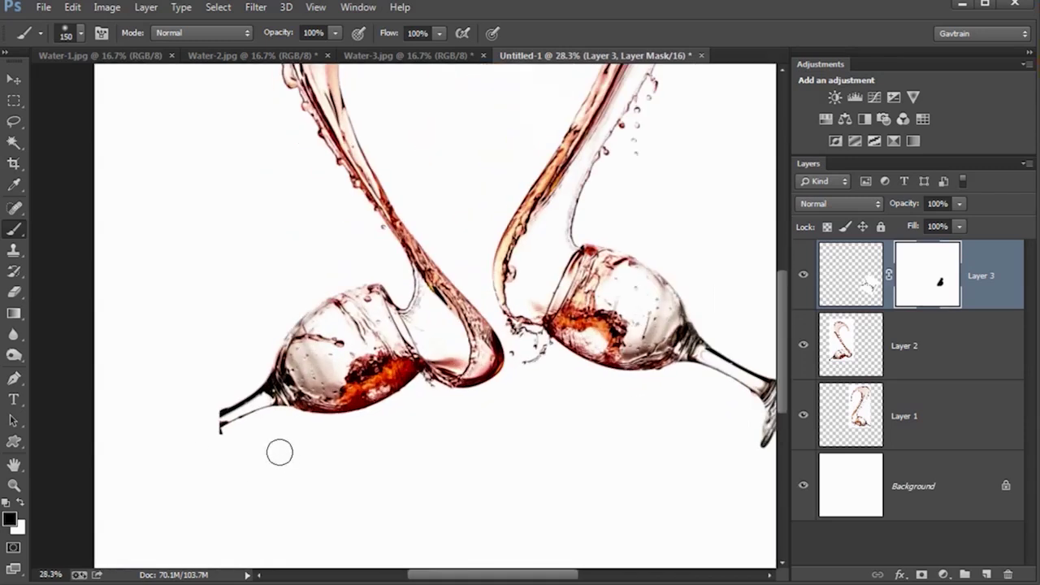
drag(267, 450, 371, 357)
click(73, 6)
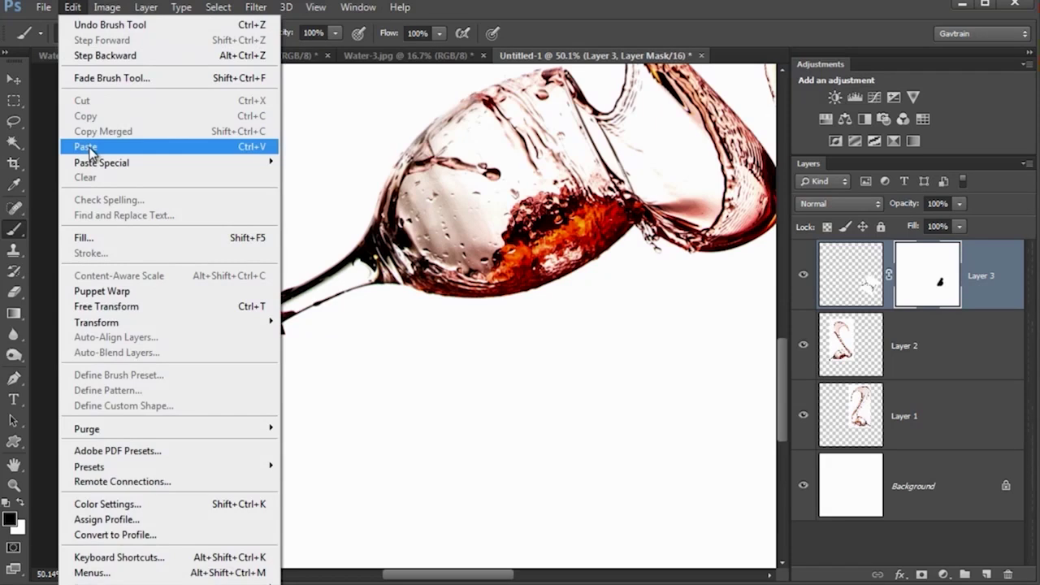
click(86, 148)
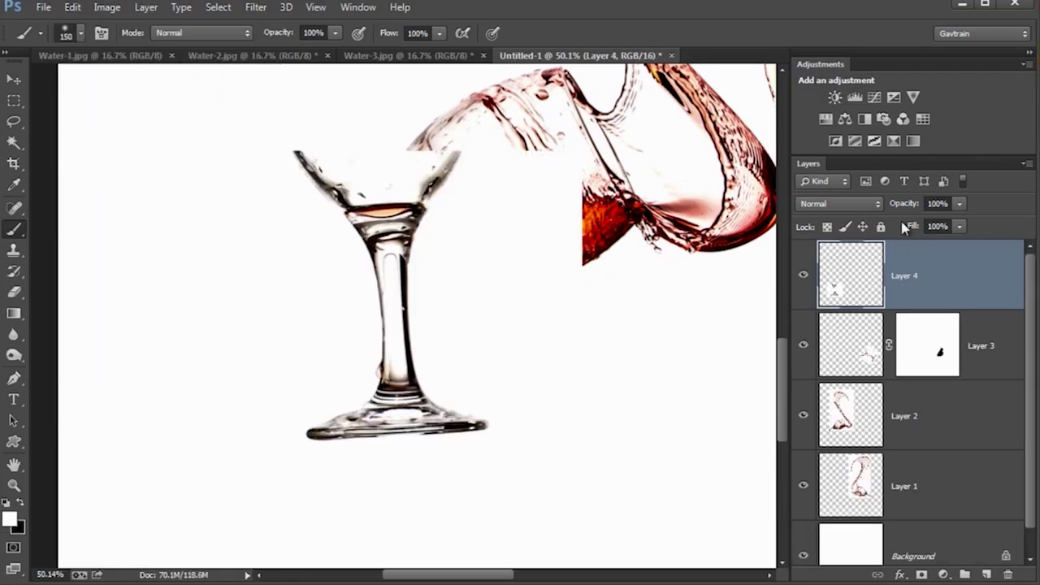
drag(910, 207, 817, 210)
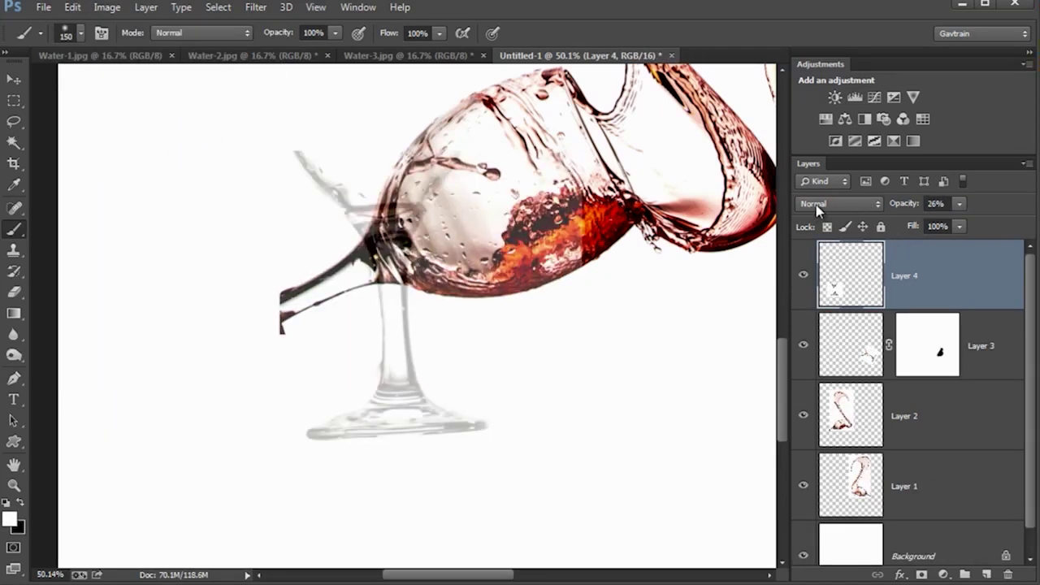
drag(895, 207, 912, 204)
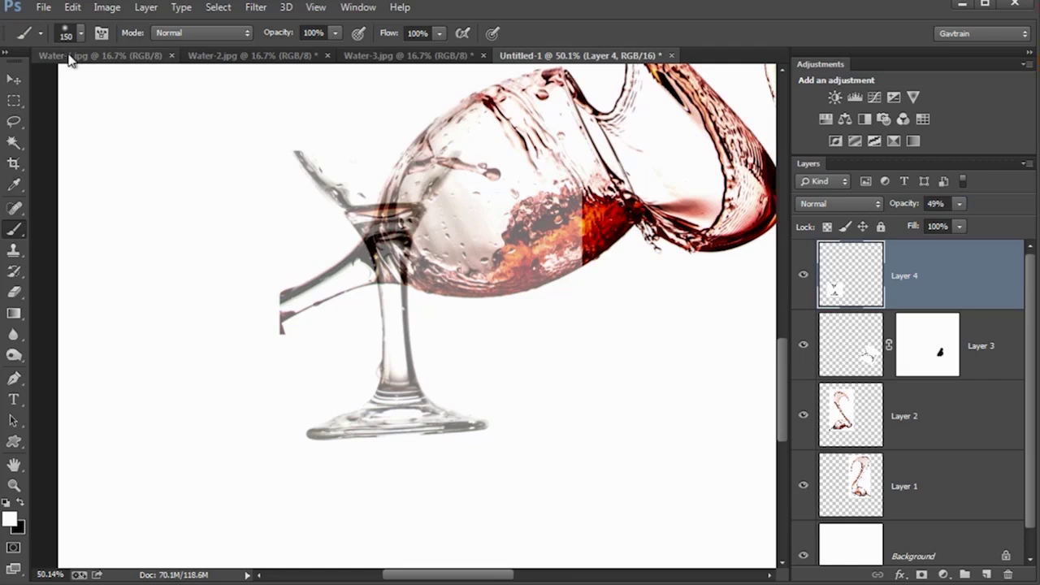
Step: Rotate the new stem to about 63° with Free Transform and move it just below the left-hand glass's cut-off stem
click(72, 7)
click(163, 308)
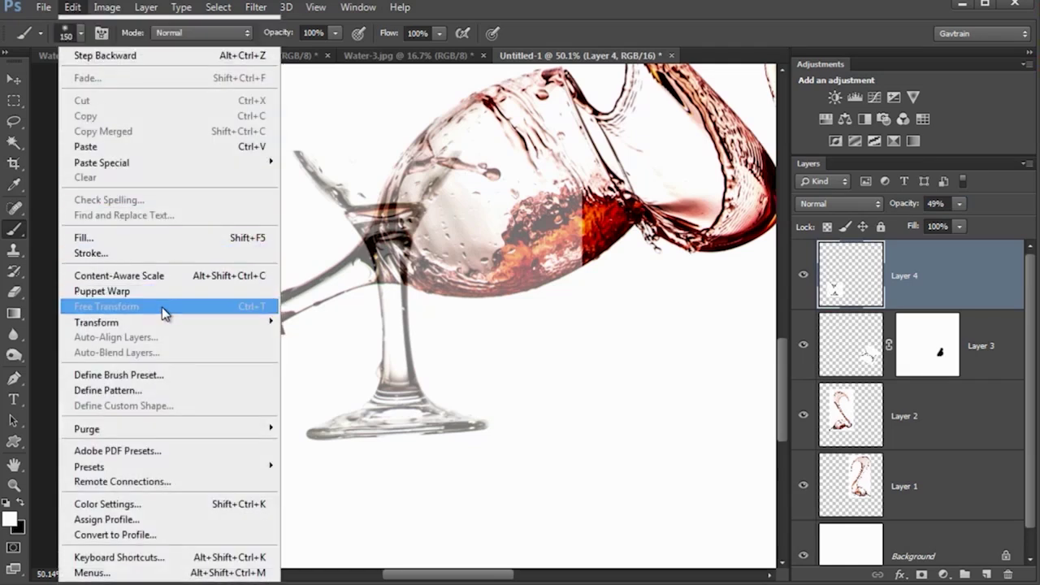
drag(642, 147, 692, 464)
drag(446, 402, 400, 421)
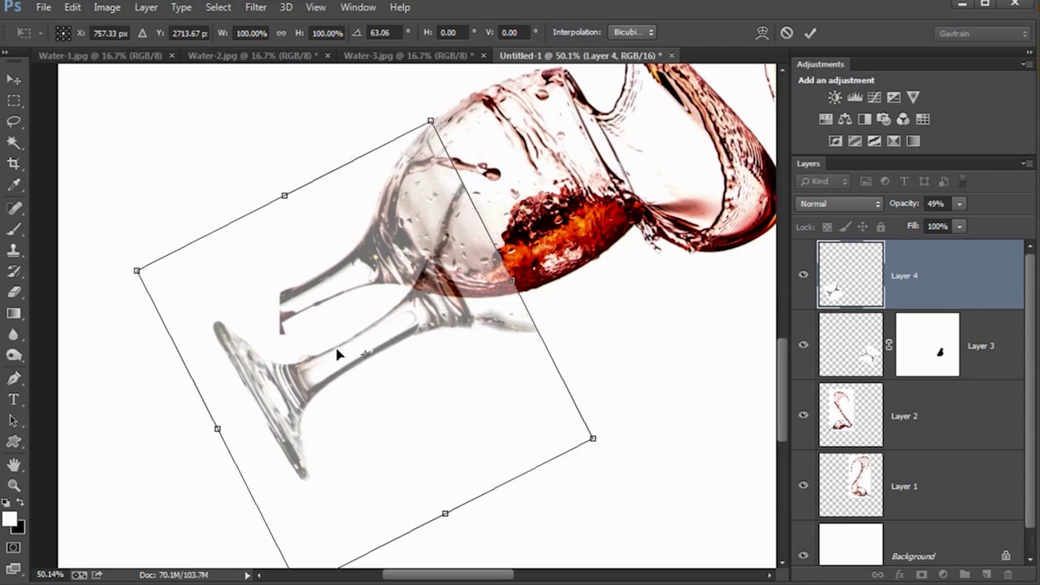
Step: Flip the new stem vertically and rotate it to about 62° so its bowl end faces the left-hand glass
right_click(367, 320)
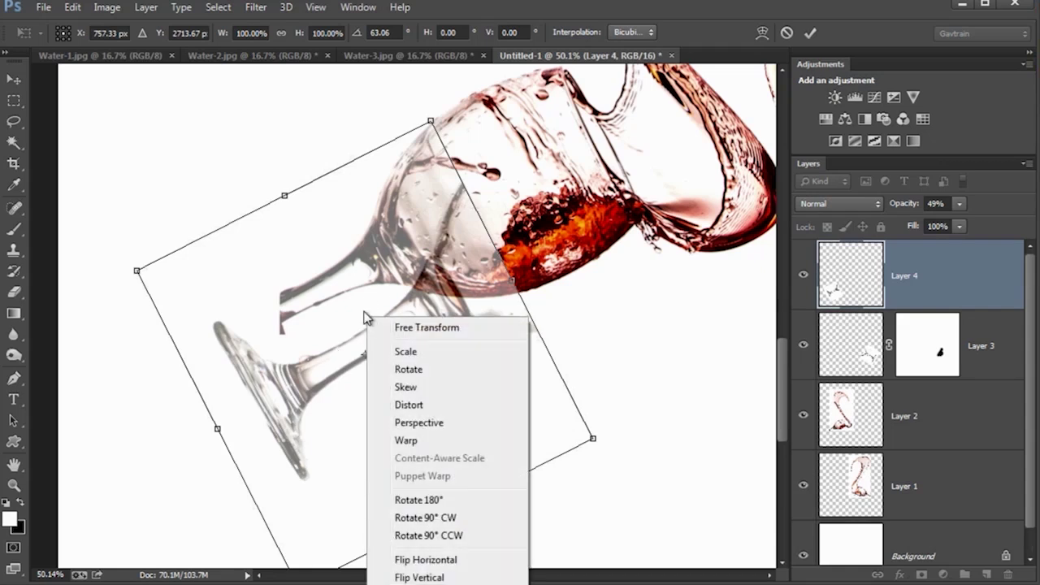
click(302, 210)
right_click(304, 216)
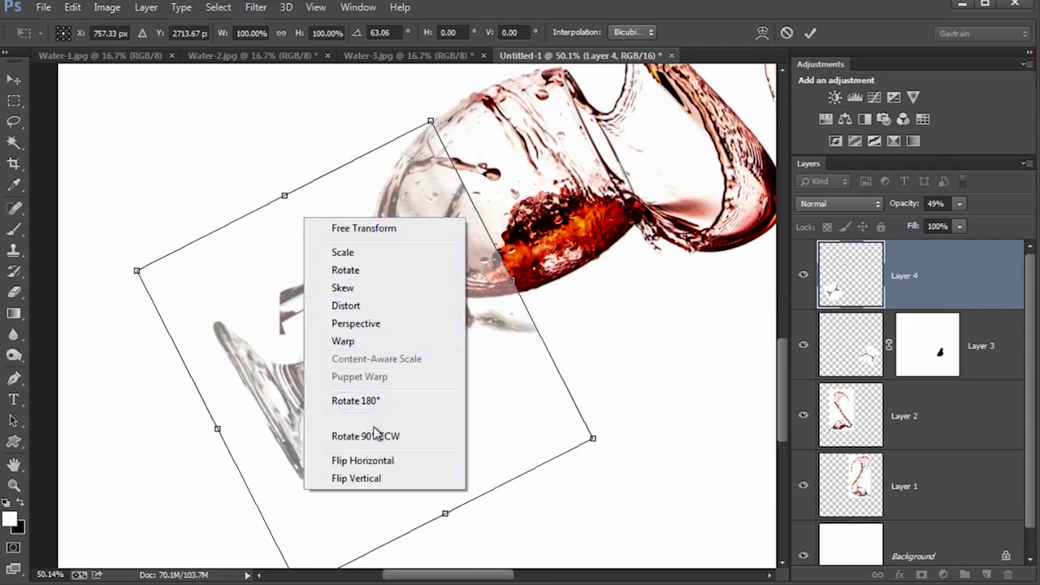
click(388, 482)
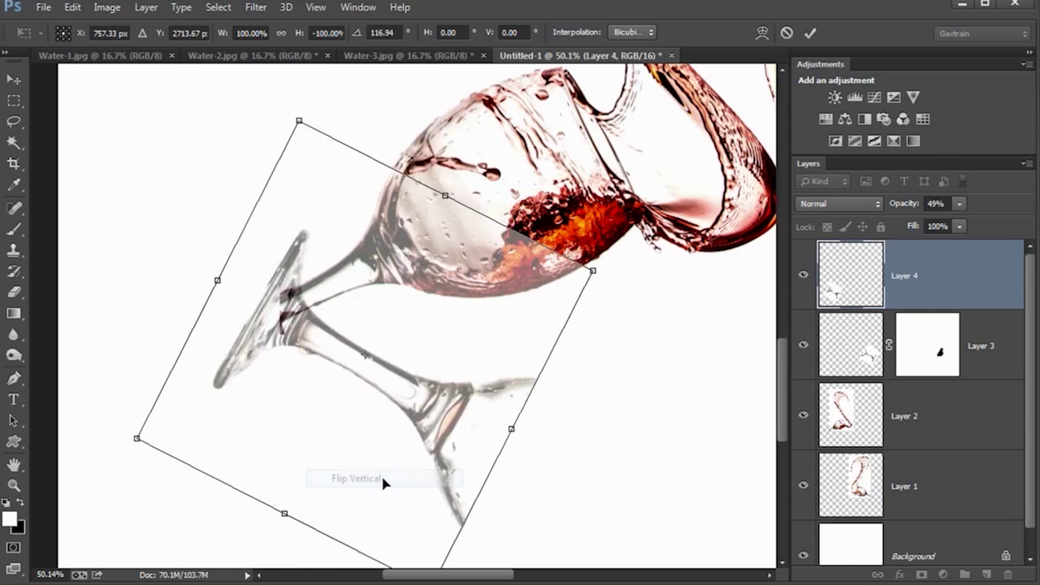
drag(553, 353, 497, 128)
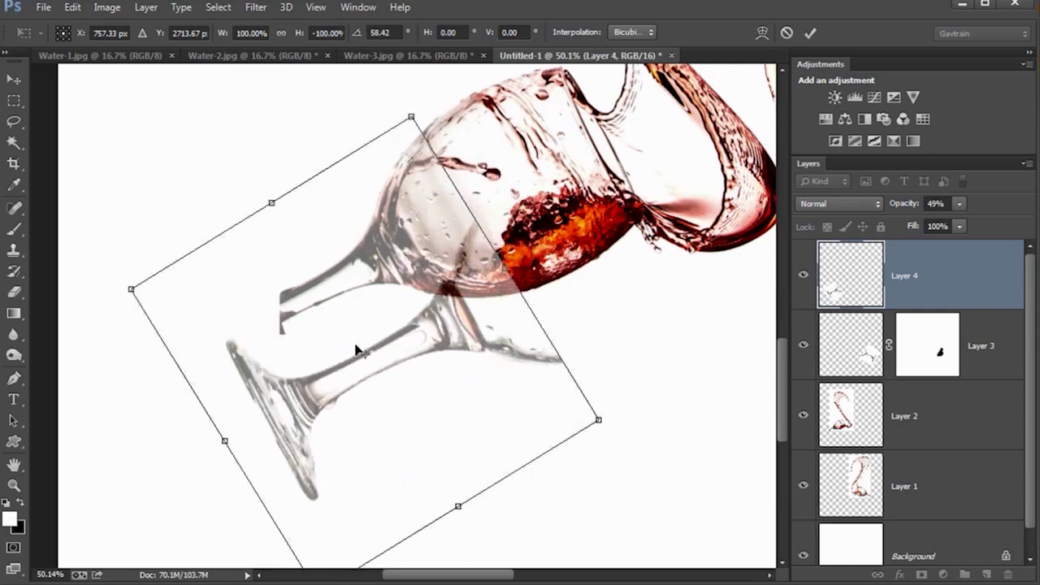
drag(510, 259, 518, 268)
scroll(360, 308, up, 2)
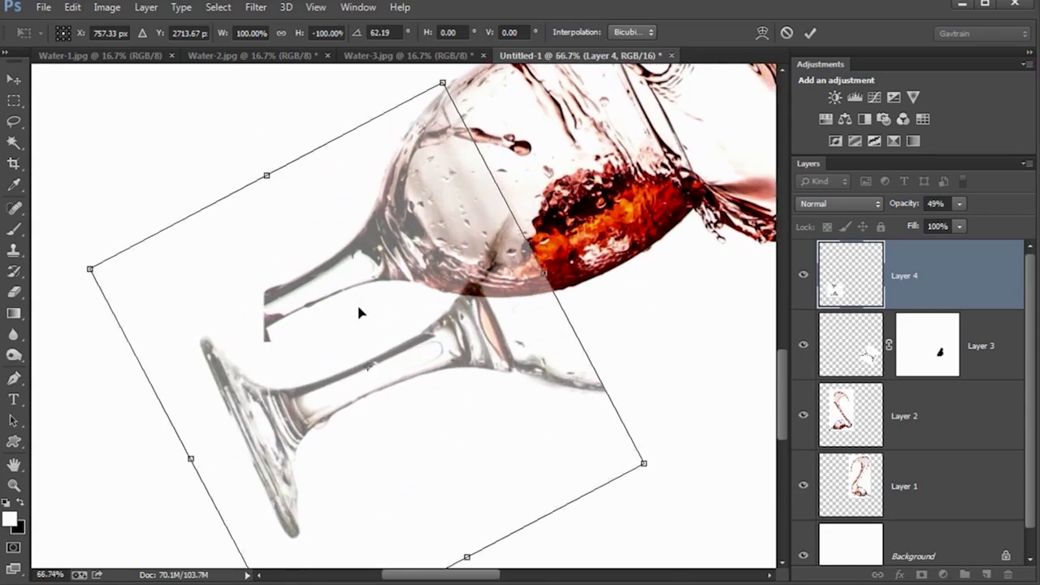
Step: Move the flipped stem over the left-hand glass's cut-off stem, refine its rotation to about 58°, and apply the transform
drag(385, 347, 295, 243)
drag(566, 169, 550, 143)
drag(347, 236, 349, 259)
drag(499, 156, 508, 165)
drag(413, 237, 403, 228)
drag(505, 192, 513, 166)
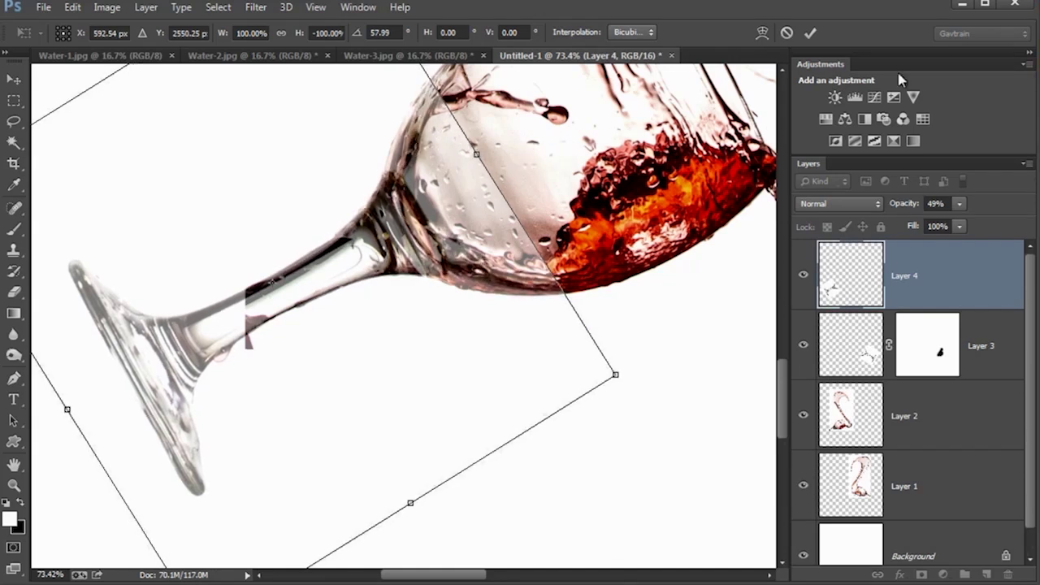
click(811, 32)
Step: Restore Layer 4's opacity to 100% and add a layer mask to it
key(b)
drag(911, 216, 1019, 211)
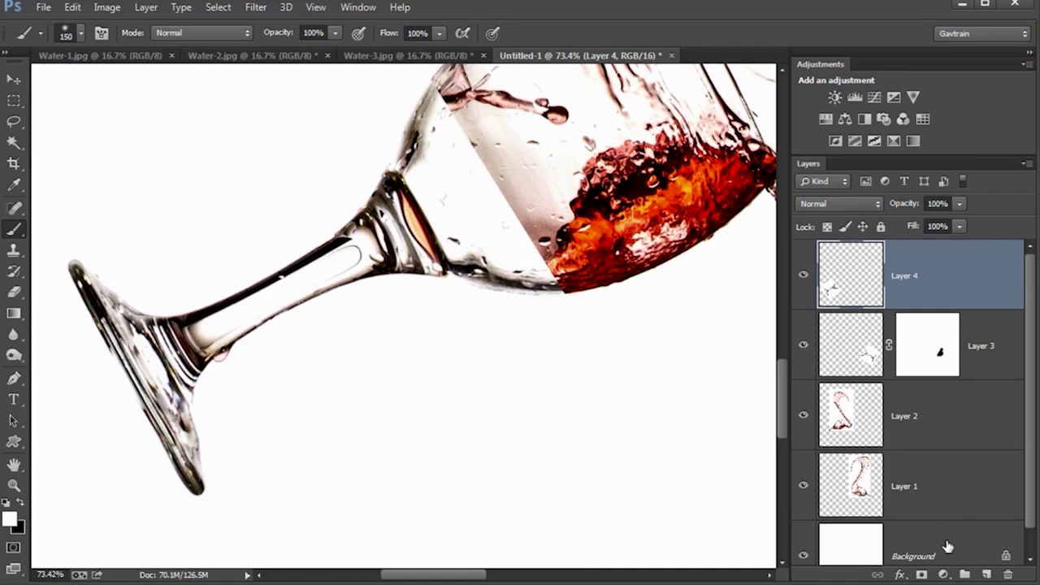
click(922, 575)
Step: Paint black on Layer 4's mask to blend the pasted bowl edge into the left-hand glass
key(x)
mouse_move(453, 116)
mouse_down()
mouse_move(470, 146)
mouse_move(455, 196)
mouse_move(512, 219)
mouse_move(551, 280)
mouse_move(465, 258)
mouse_move(422, 156)
mouse_move(435, 96)
mouse_move(406, 216)
mouse_move(436, 226)
mouse_up()
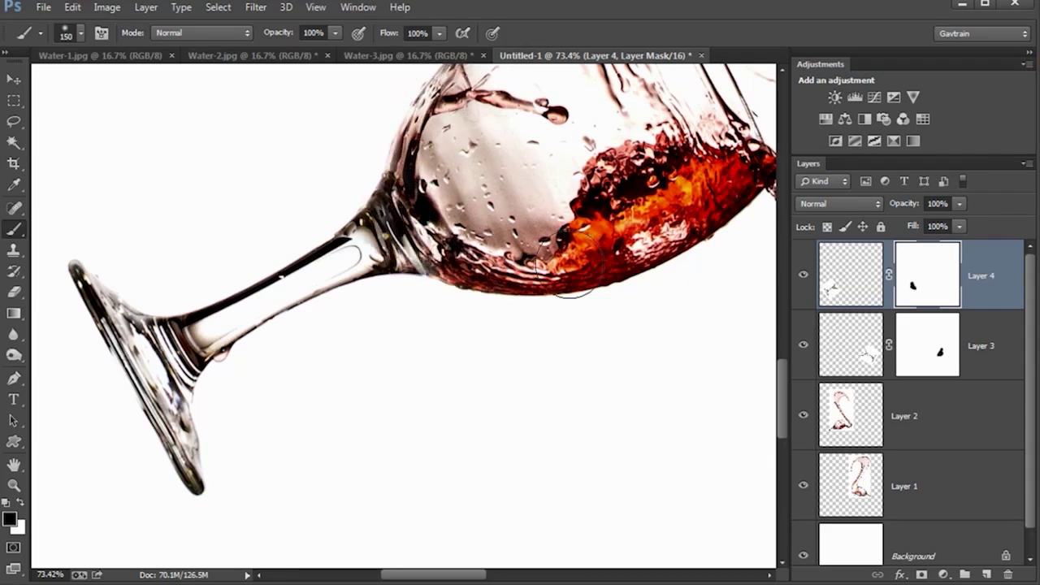
scroll(249, 303, down, 8)
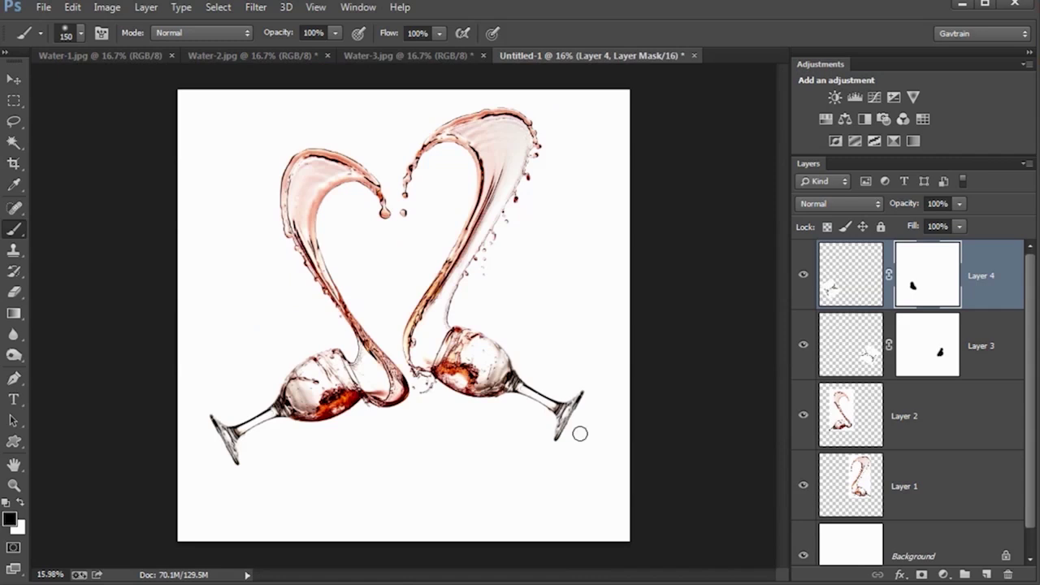